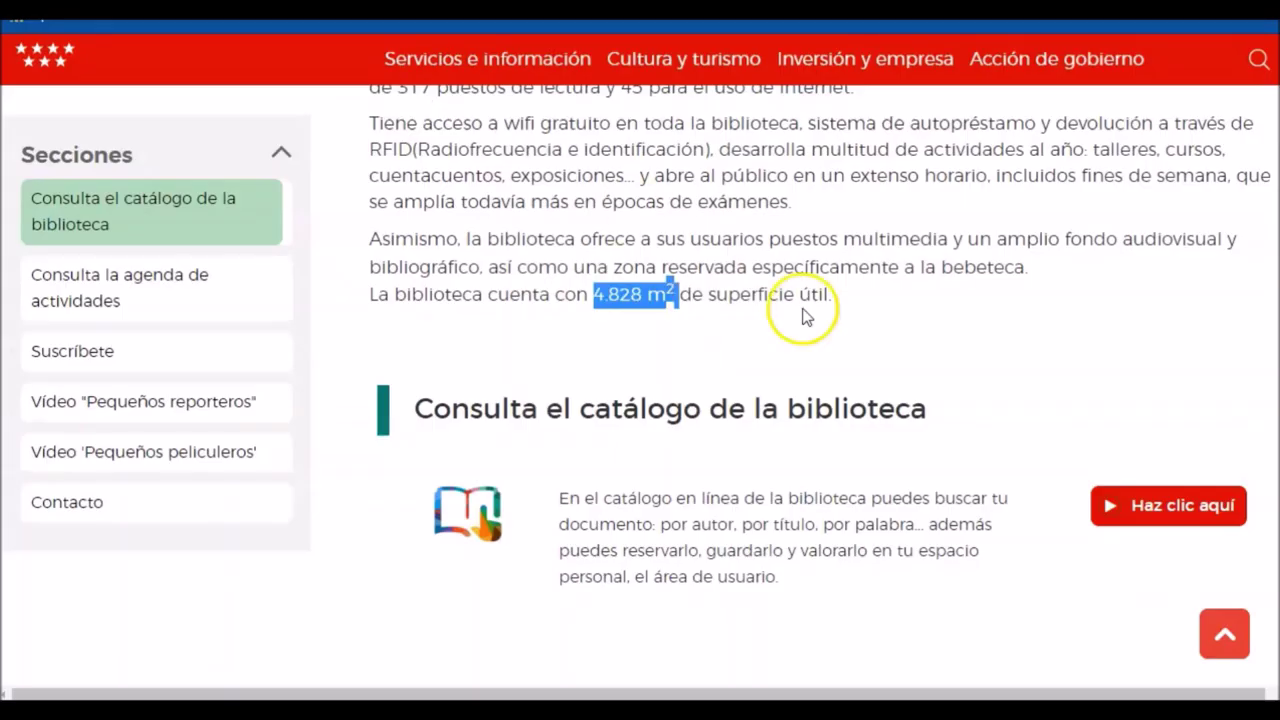
- Review the library's description on the Comunidad de Madrid page, then switch to the Demanda ACS spreadsheet
scroll(805, 315, up, 3)
scroll(760, 375, down, 1)
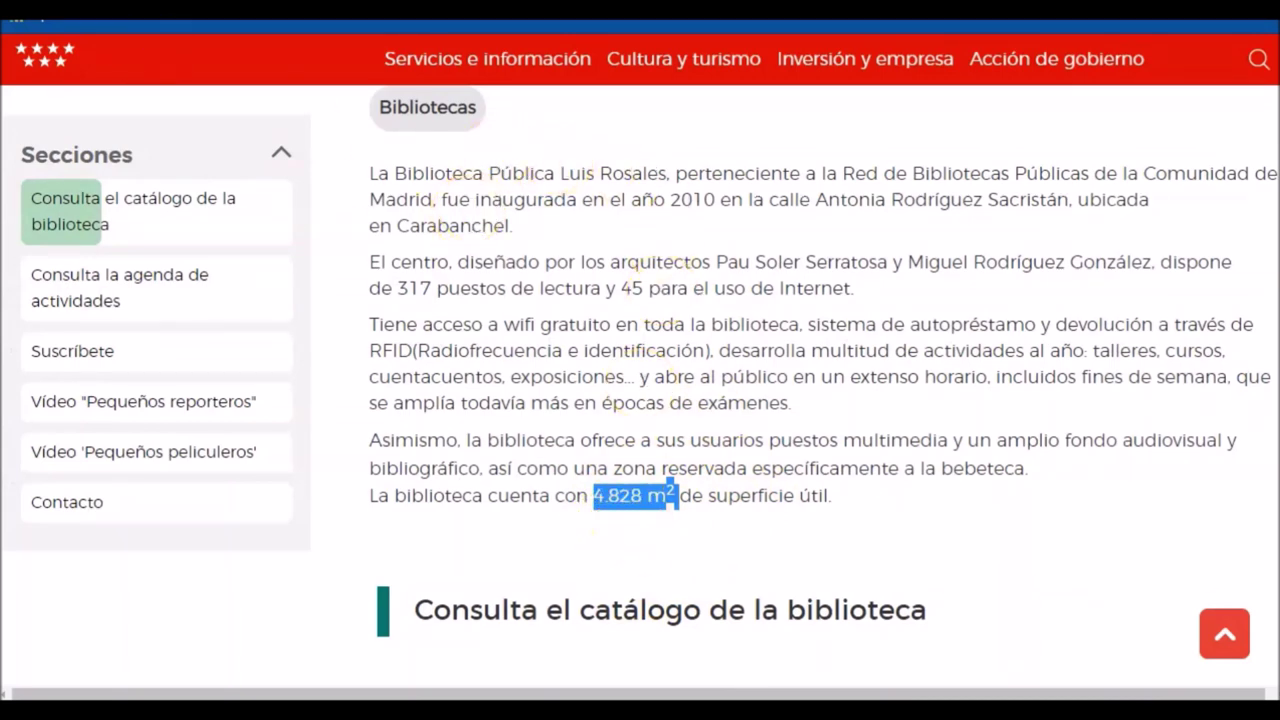
key(ctrl+Tab)
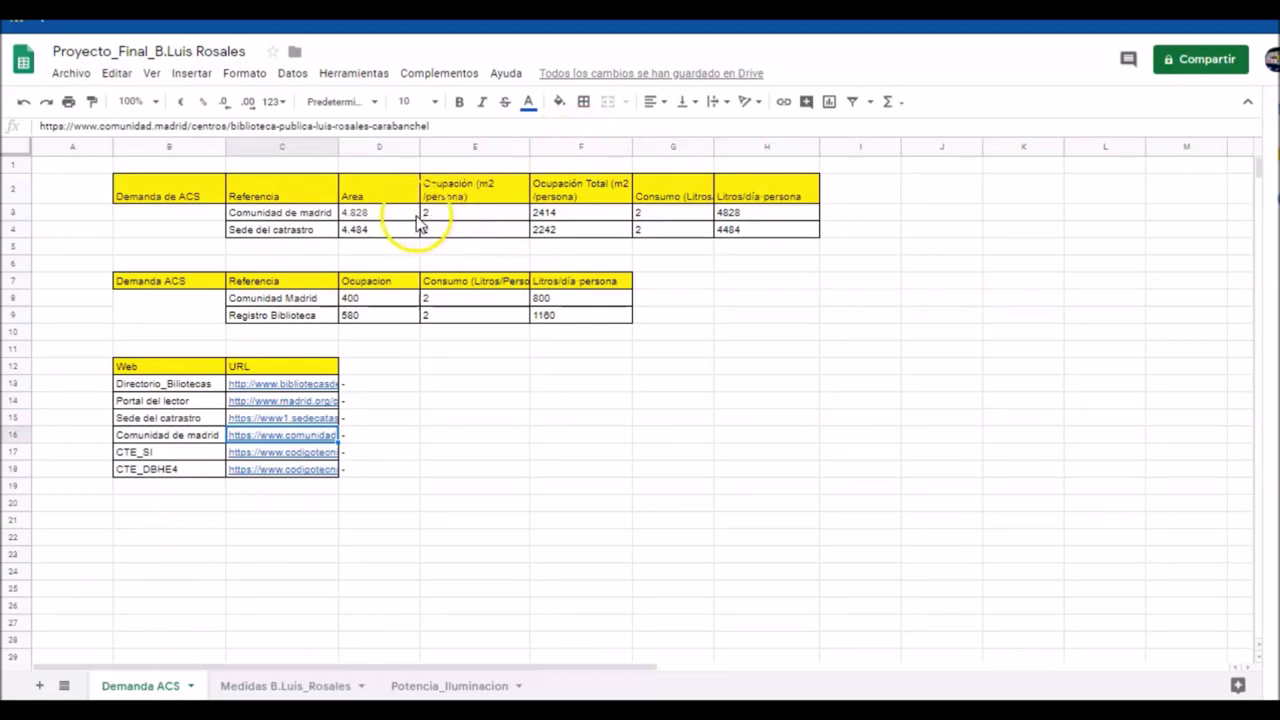
- Consult Tabla c-Anejo F in DBHE.pdf and highlight the Oficinas row with its hot water demand per person
key(ctrl+Tab)
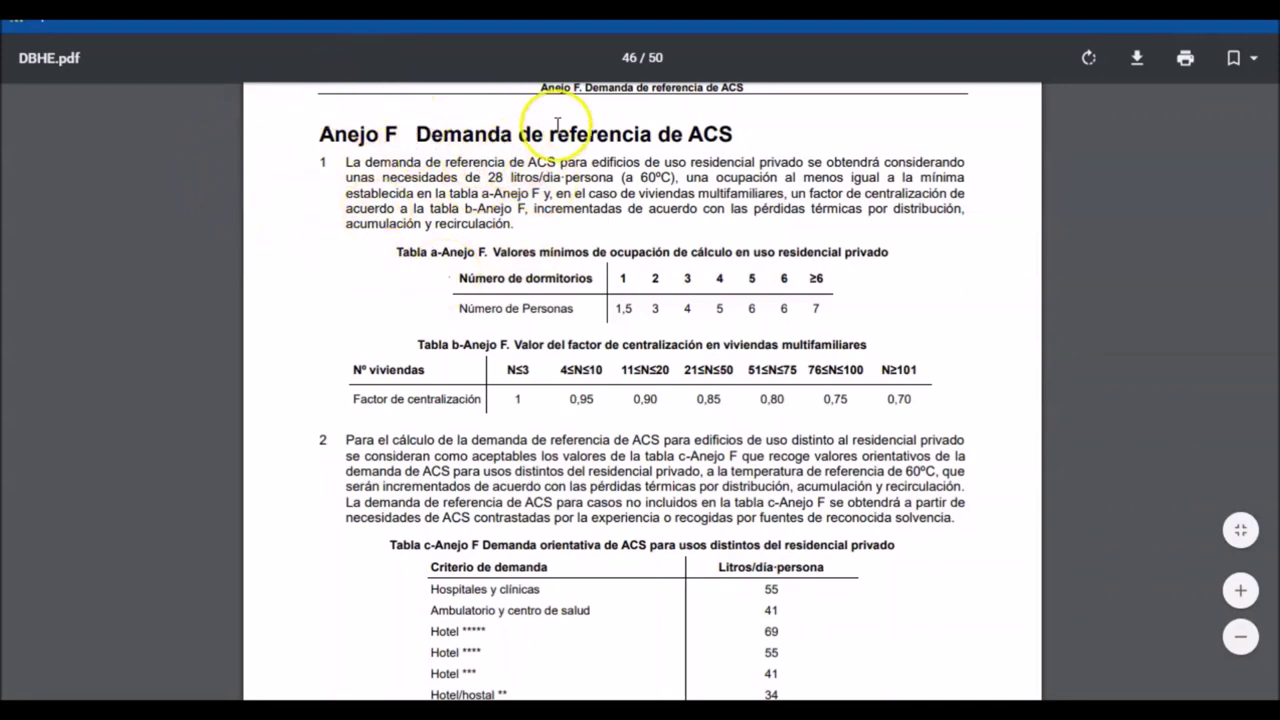
scroll(343, 300, down, 2)
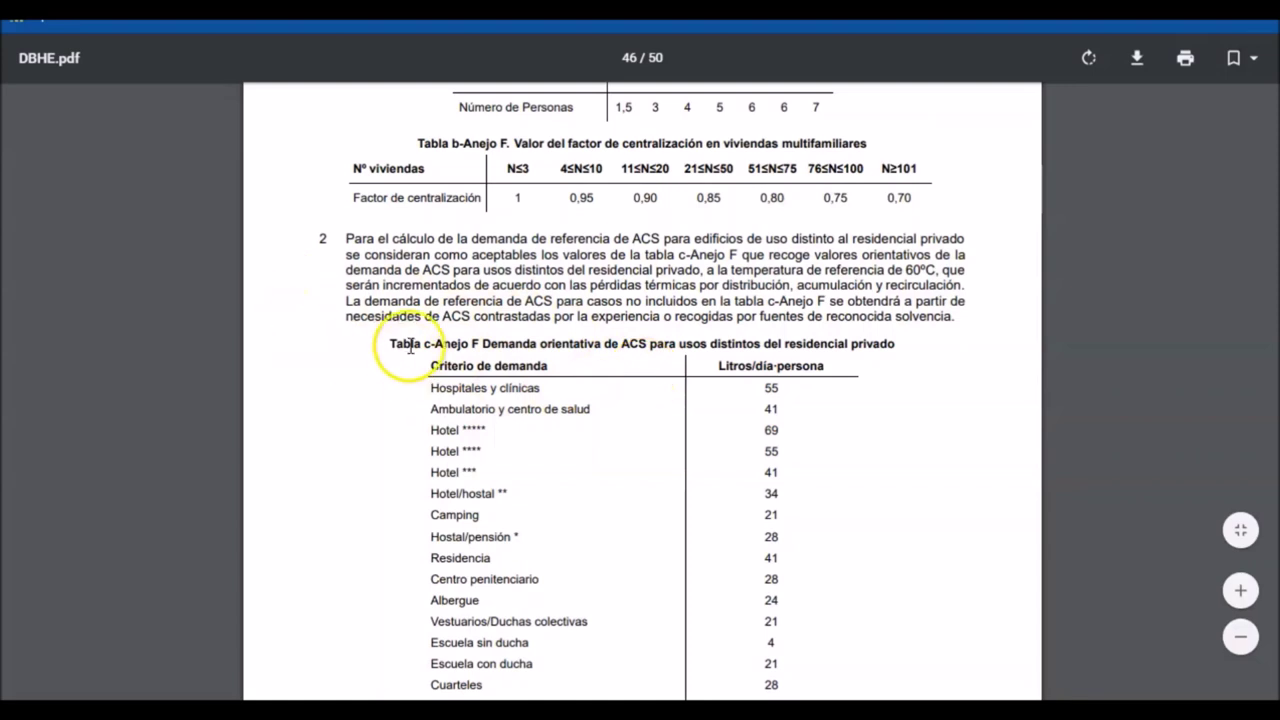
scroll(571, 394, down, 3)
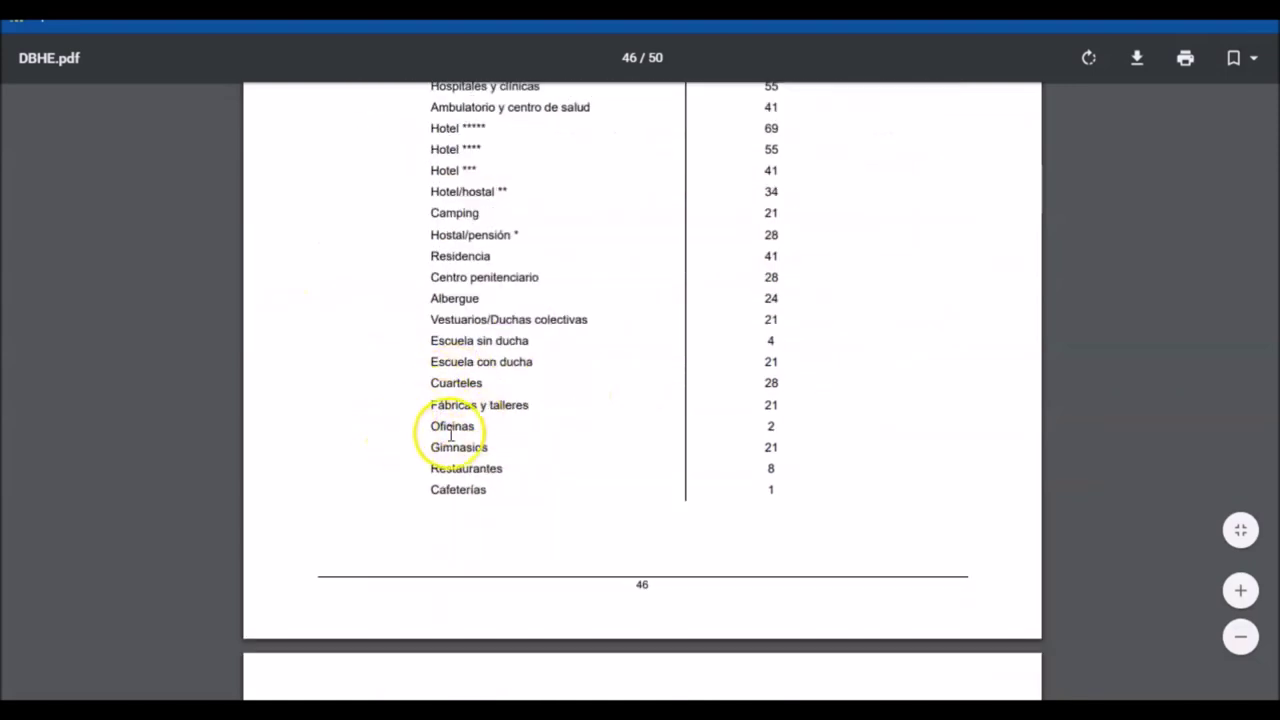
click(737, 446)
drag(737, 446, 778, 416)
scroll(776, 414, up, 2)
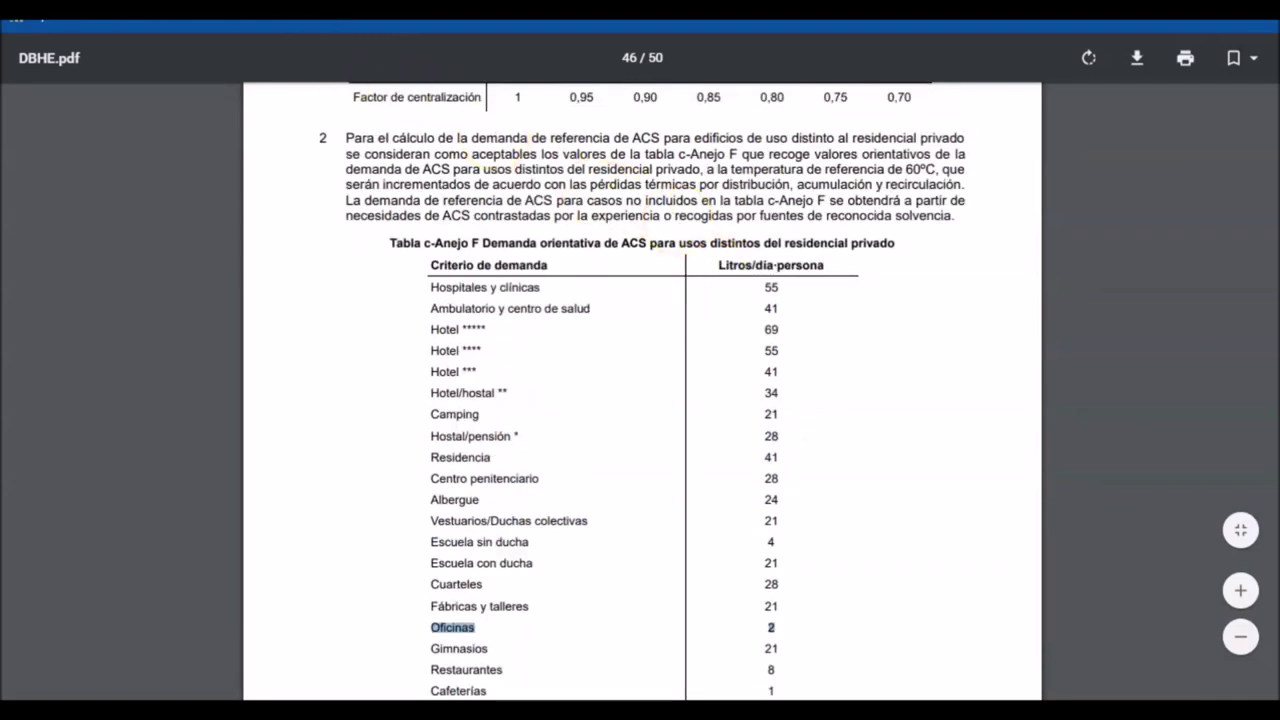
- Switch to the Sede Electrónica del Catastro page and examine the building's construction areas by use and floor
click(120, 8)
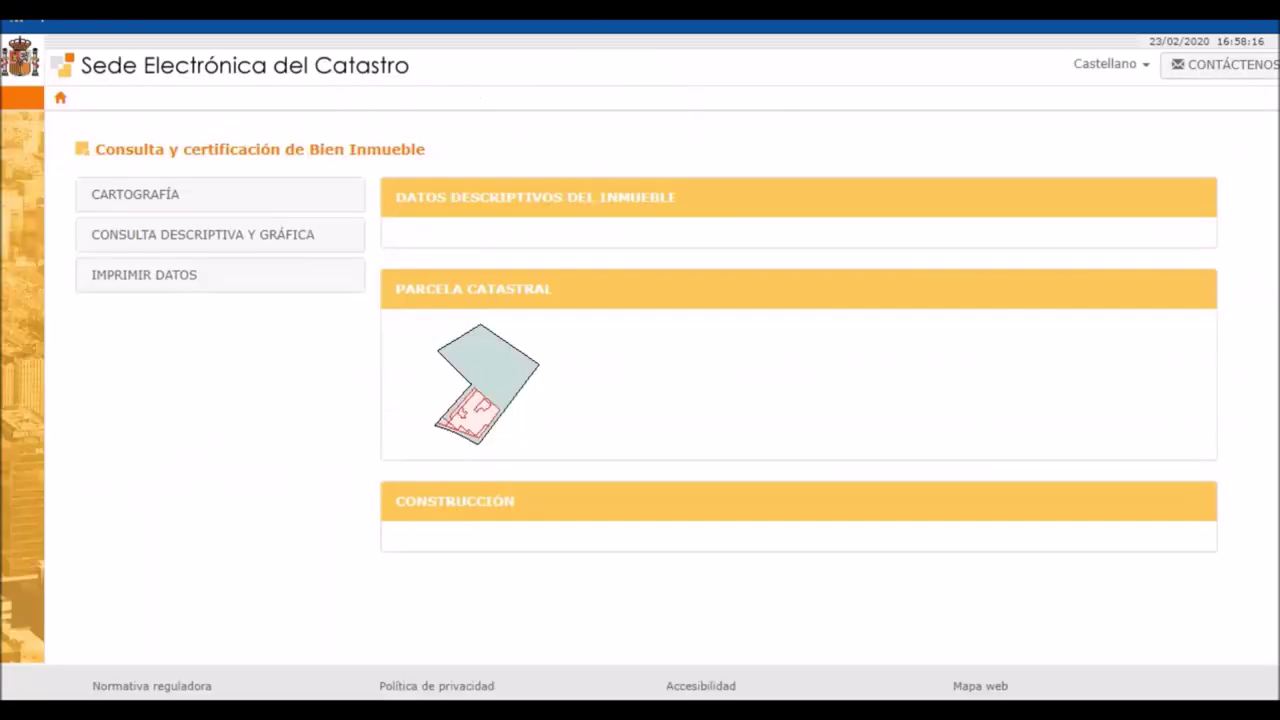
scroll(643, 257, down, 3)
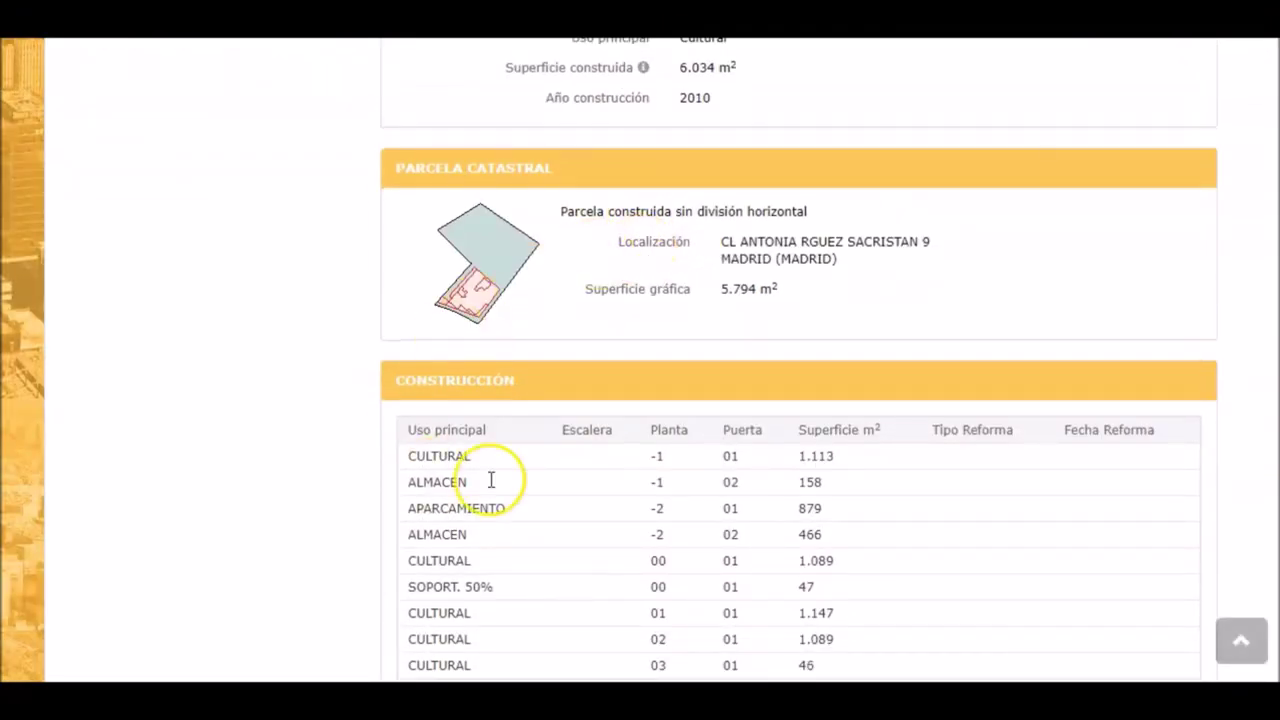
scroll(467, 458, down, 2)
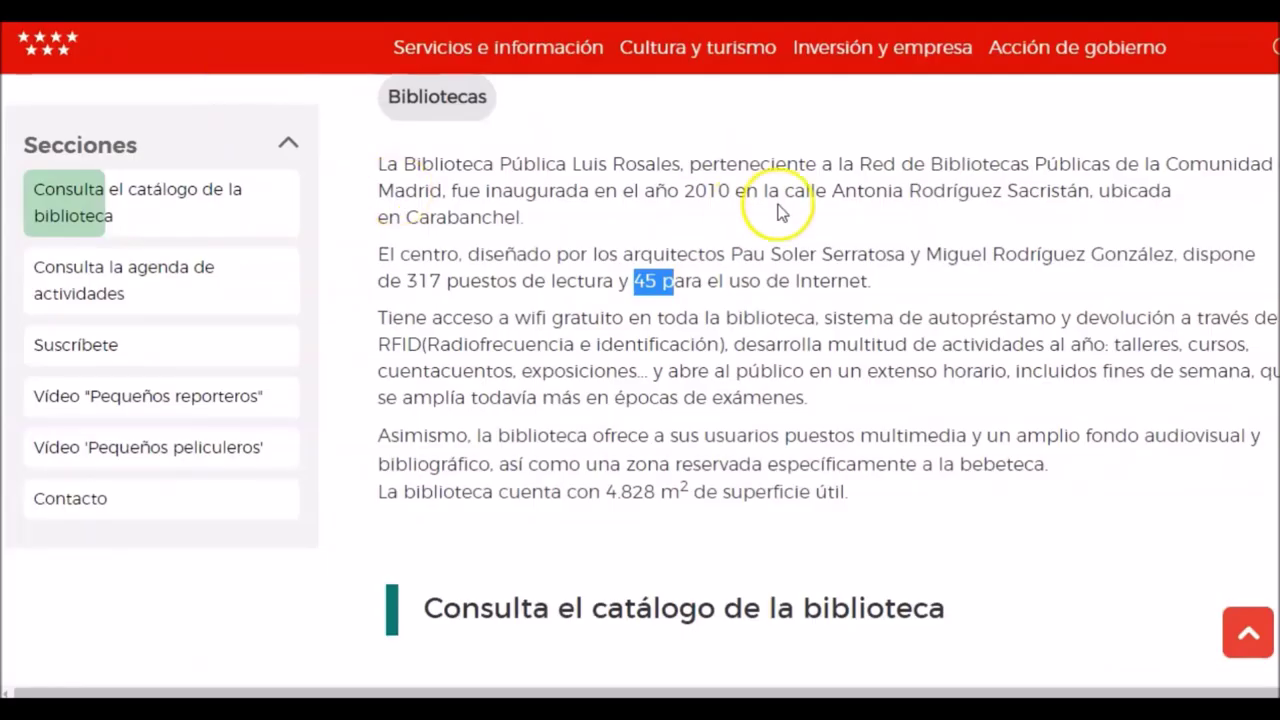
- Highlight the reading and internet seats on the Comunidad de Madrid page and the adult room's capacity in the library directory
drag(418, 281, 668, 287)
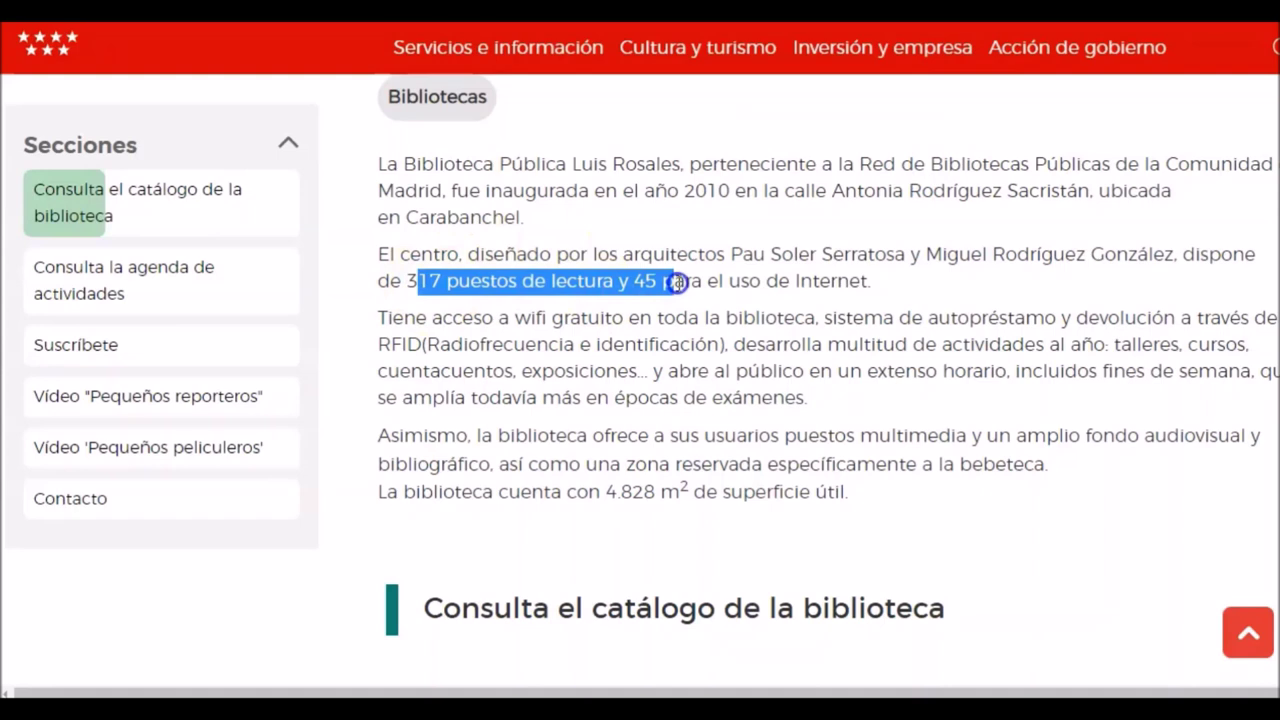
drag(677, 283, 680, 283)
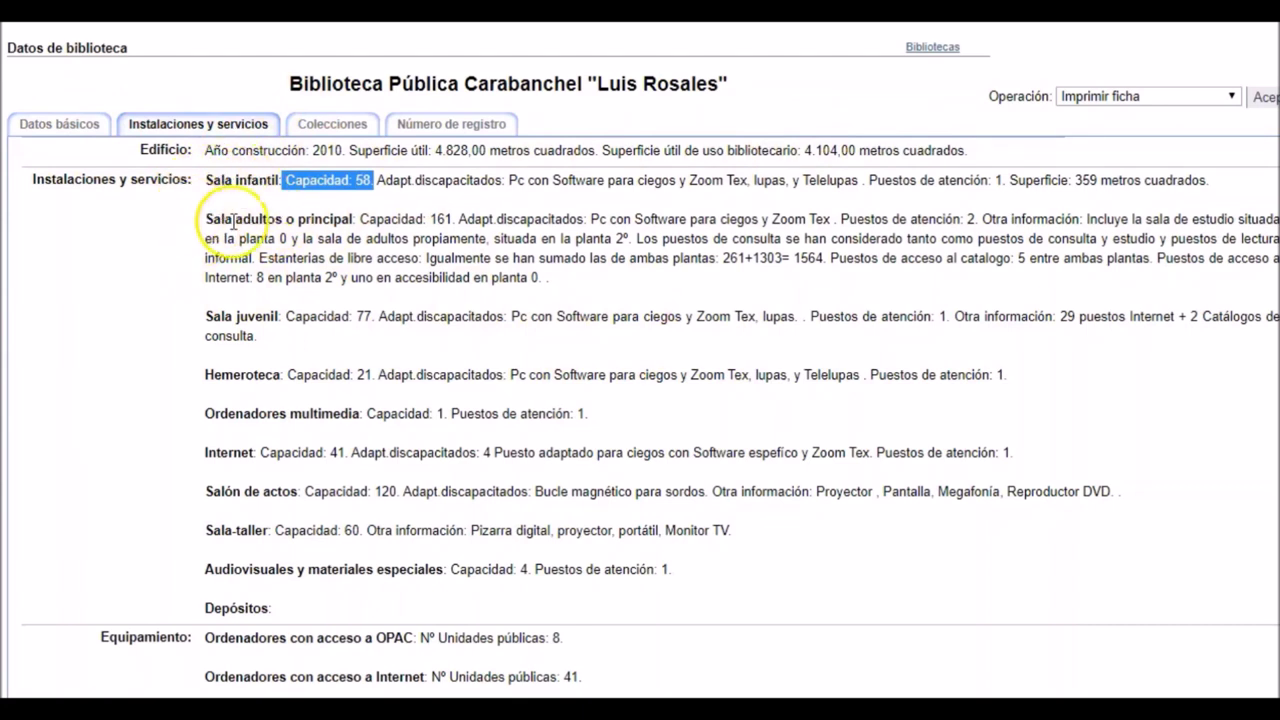
drag(360, 219, 480, 222)
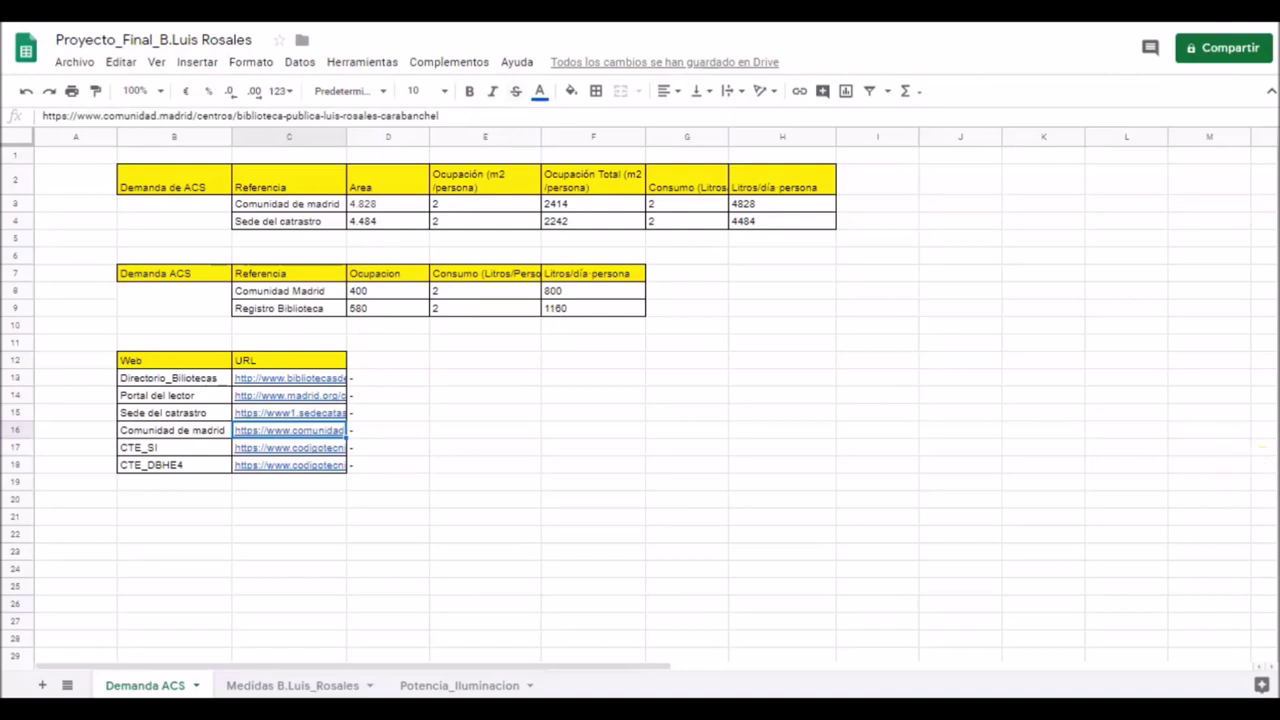
click(1266, 410)
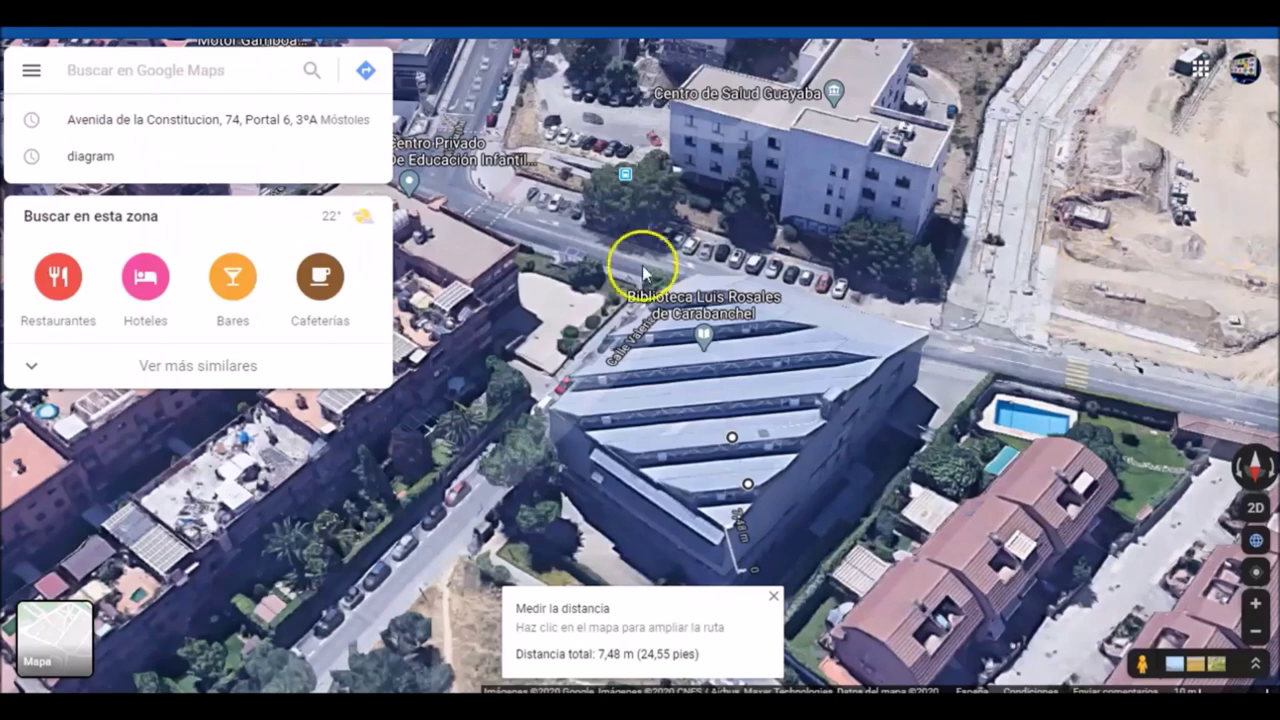
- Remove the existing distance measurement in Google Maps and measure along the edge of the library's roof
right_click(638, 356)
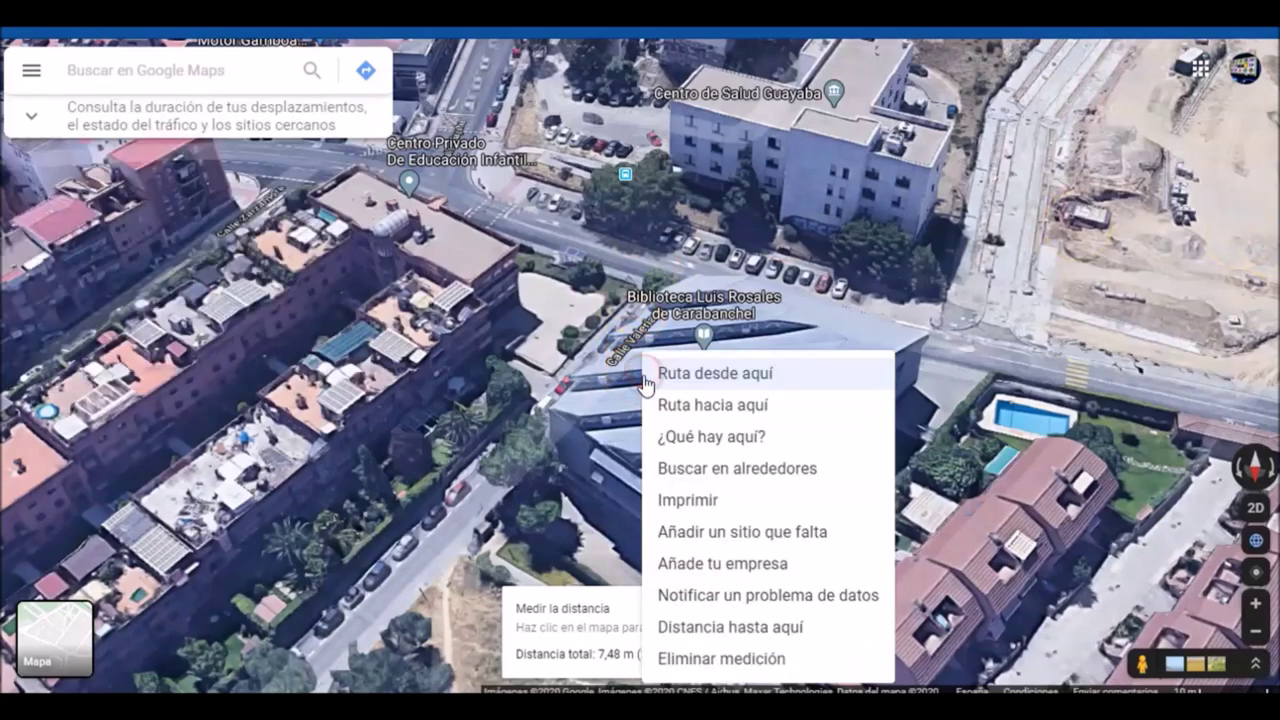
click(688, 660)
right_click(740, 460)
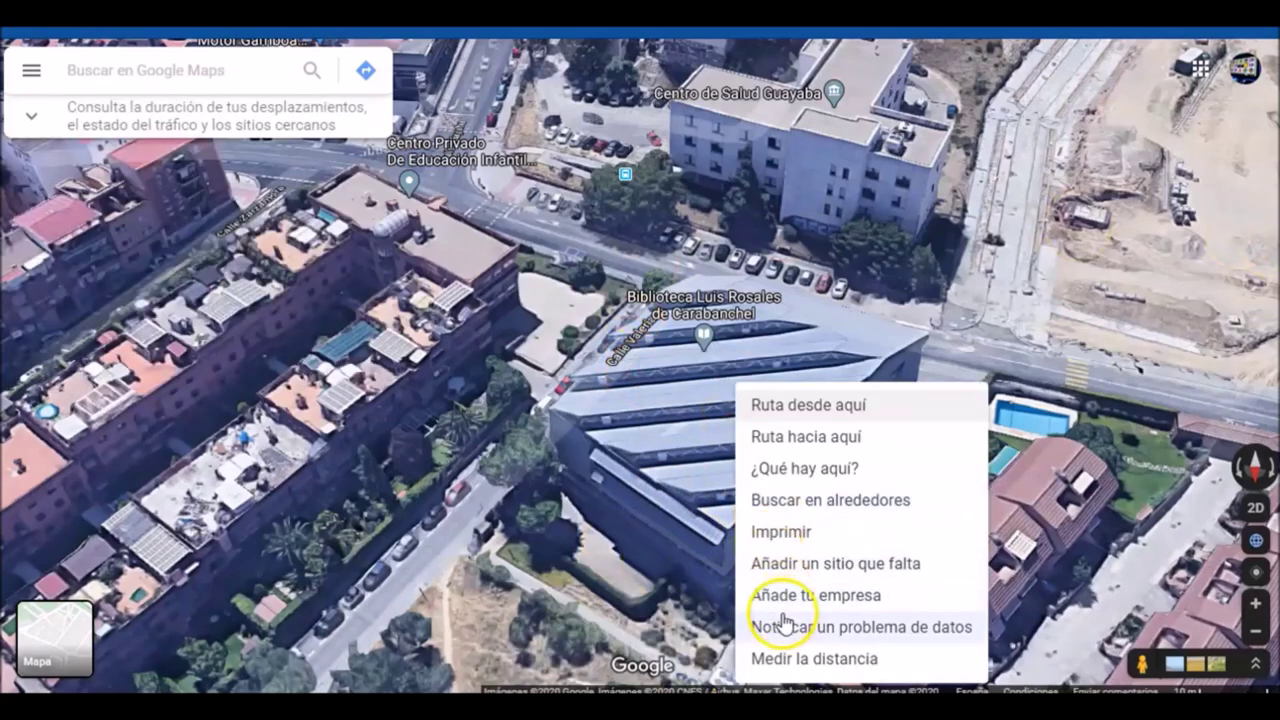
click(782, 658)
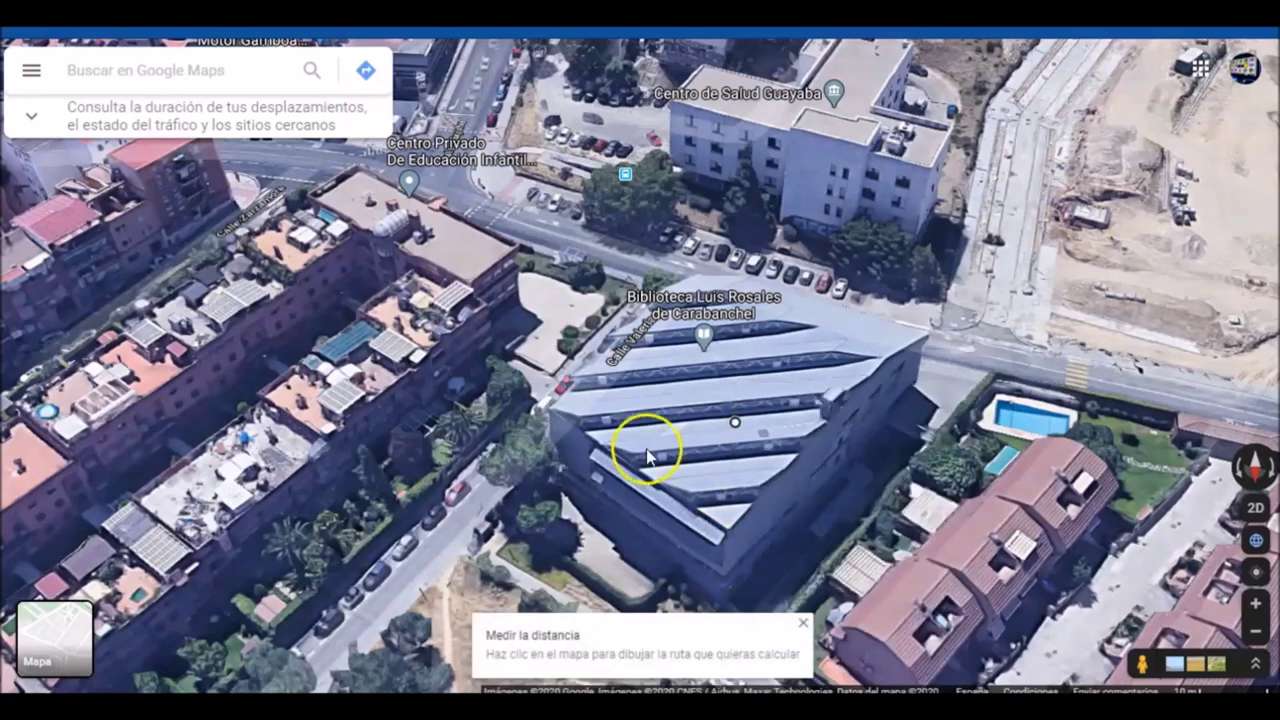
click(548, 406)
click(722, 516)
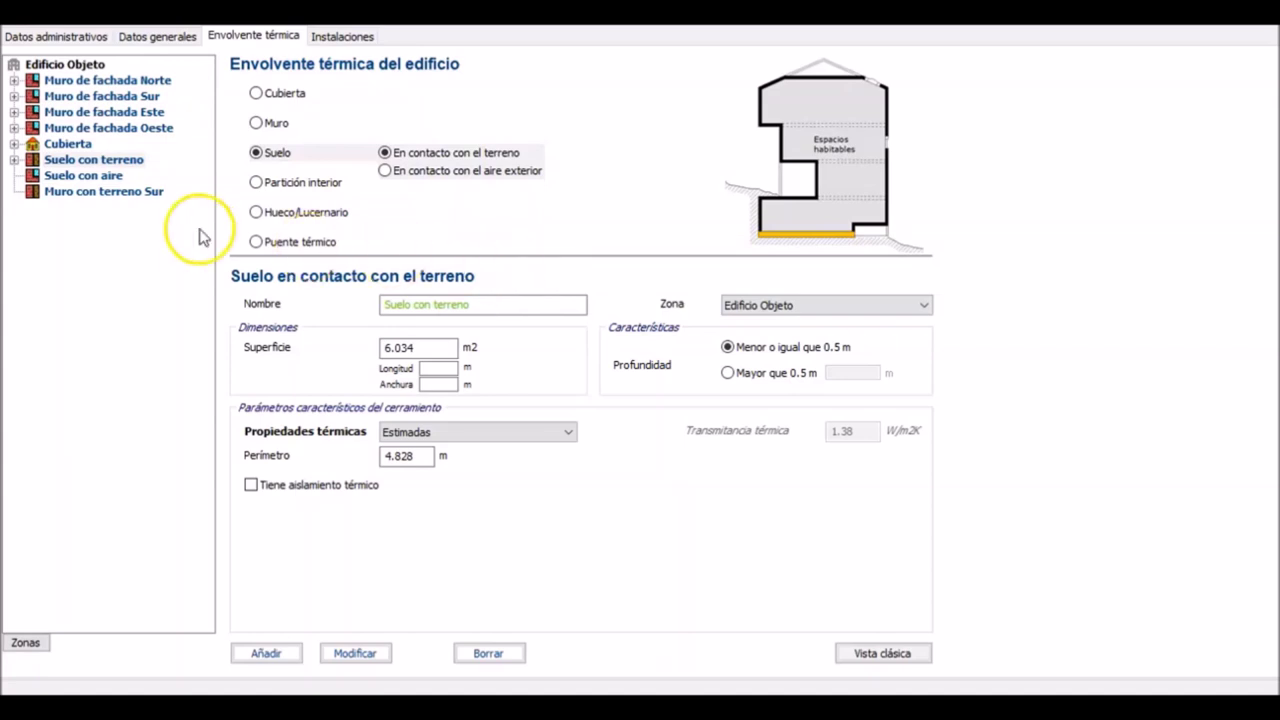
- Review the Cubierta element's data against the library's aerial view in Google Maps and the built area on the Catastro page
click(68, 140)
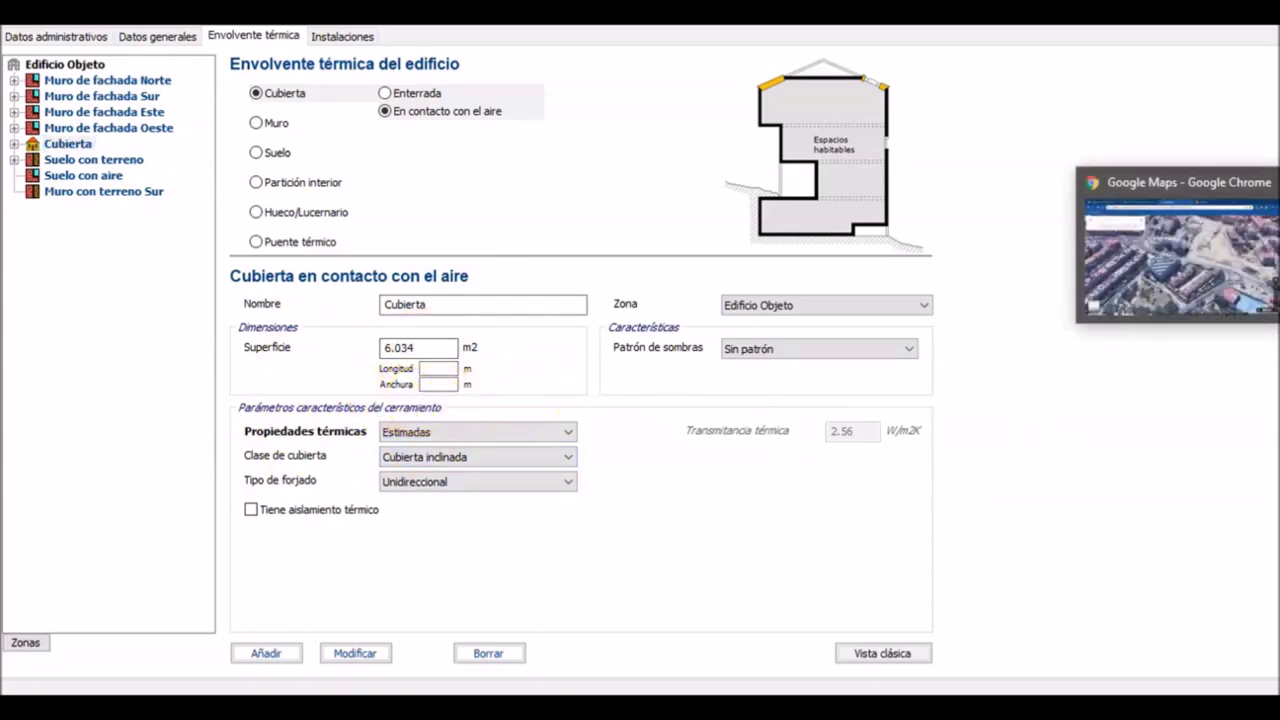
click(1170, 250)
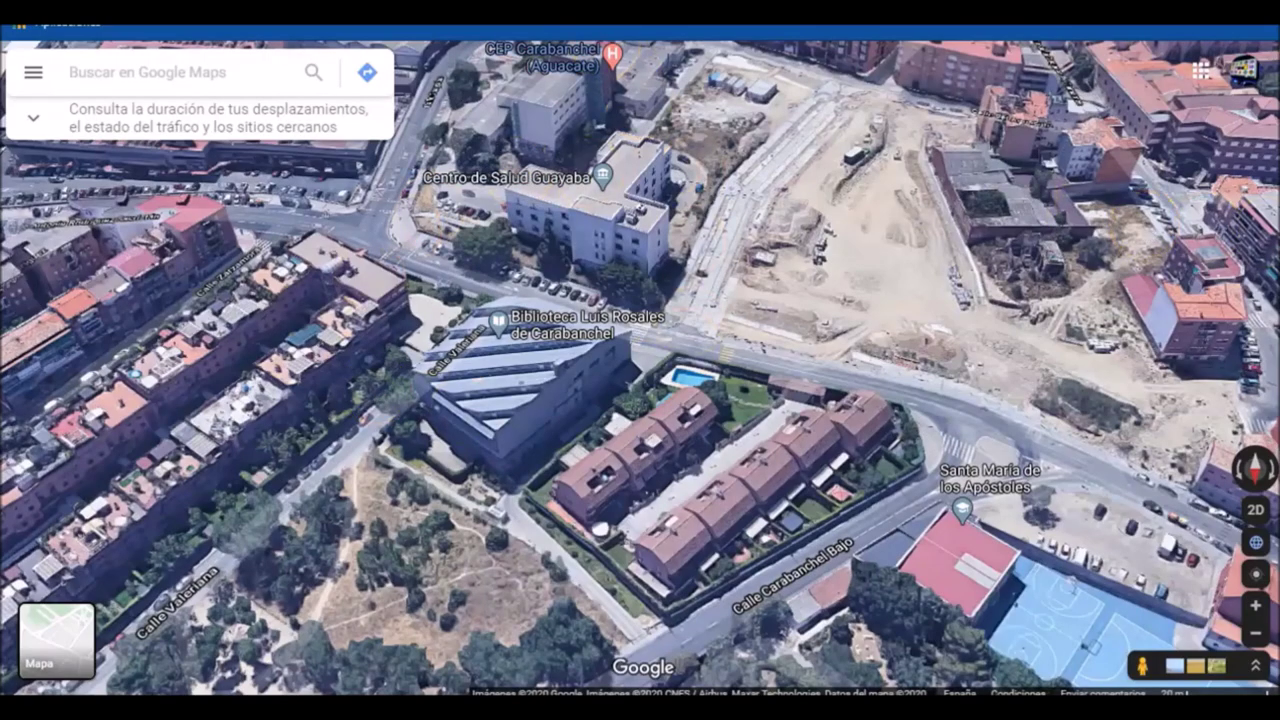
key(alt+Tab)
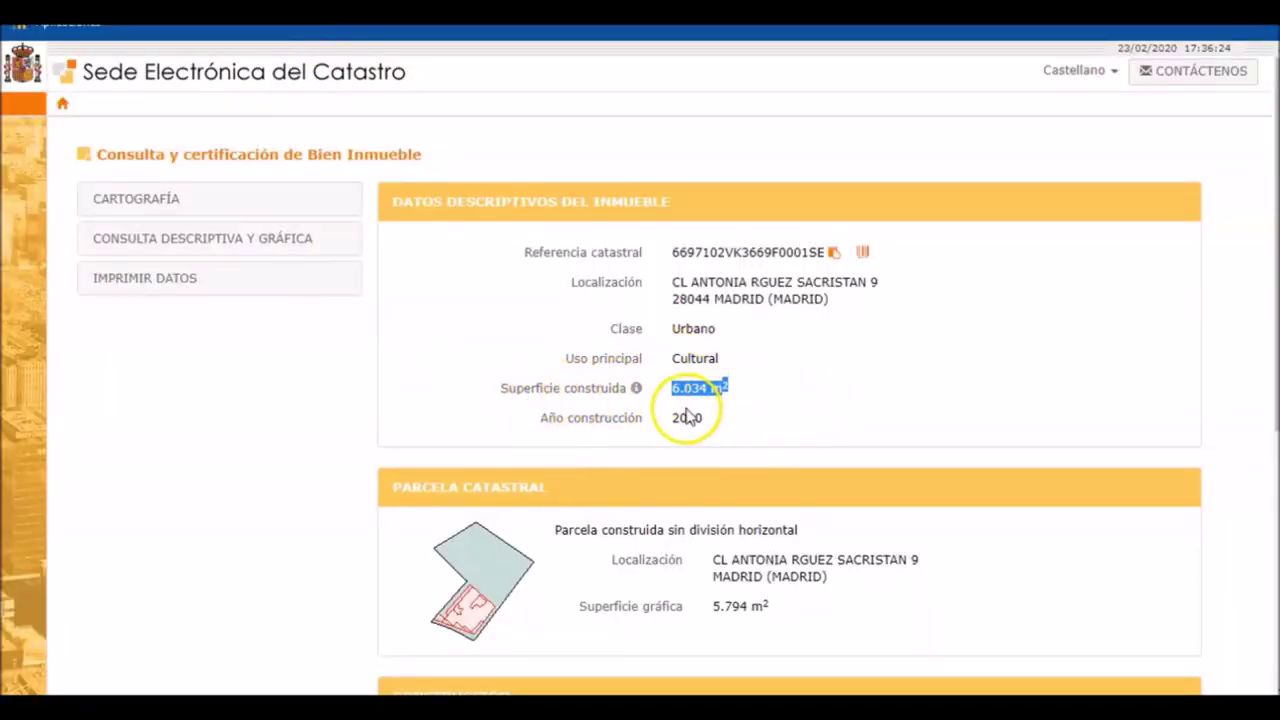
key(alt+Tab)
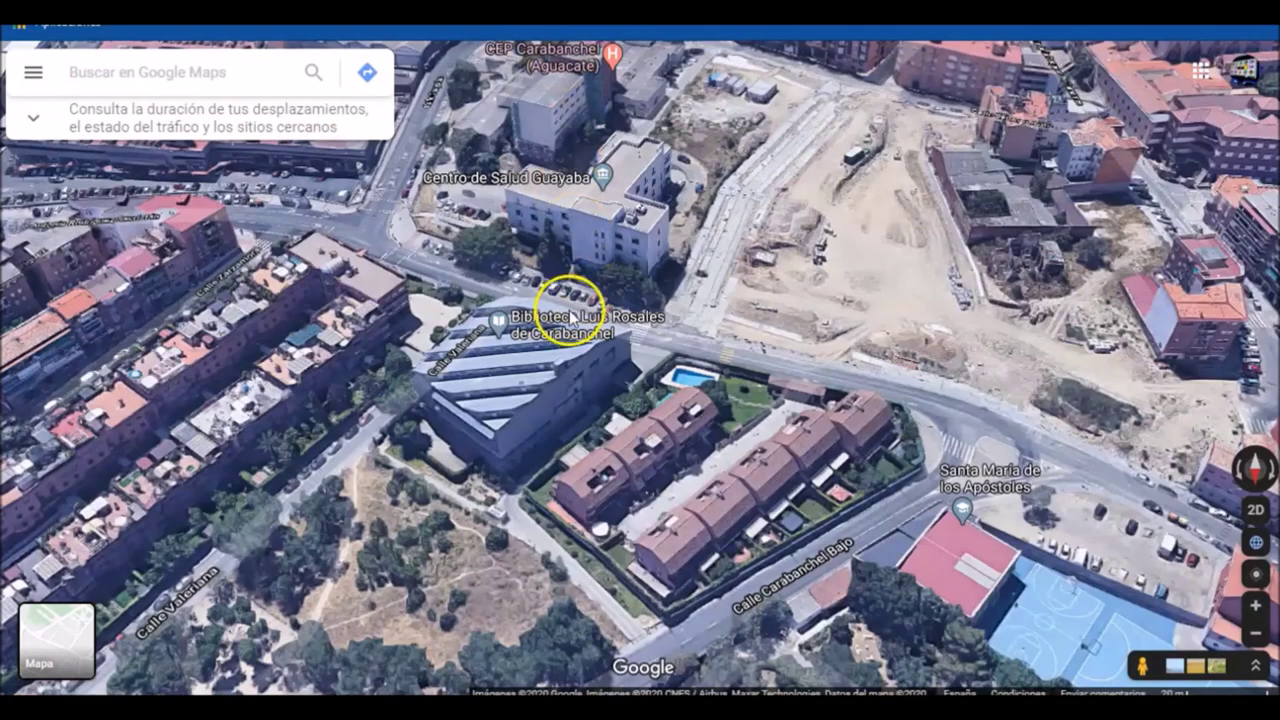
drag(570, 307, 667, 413)
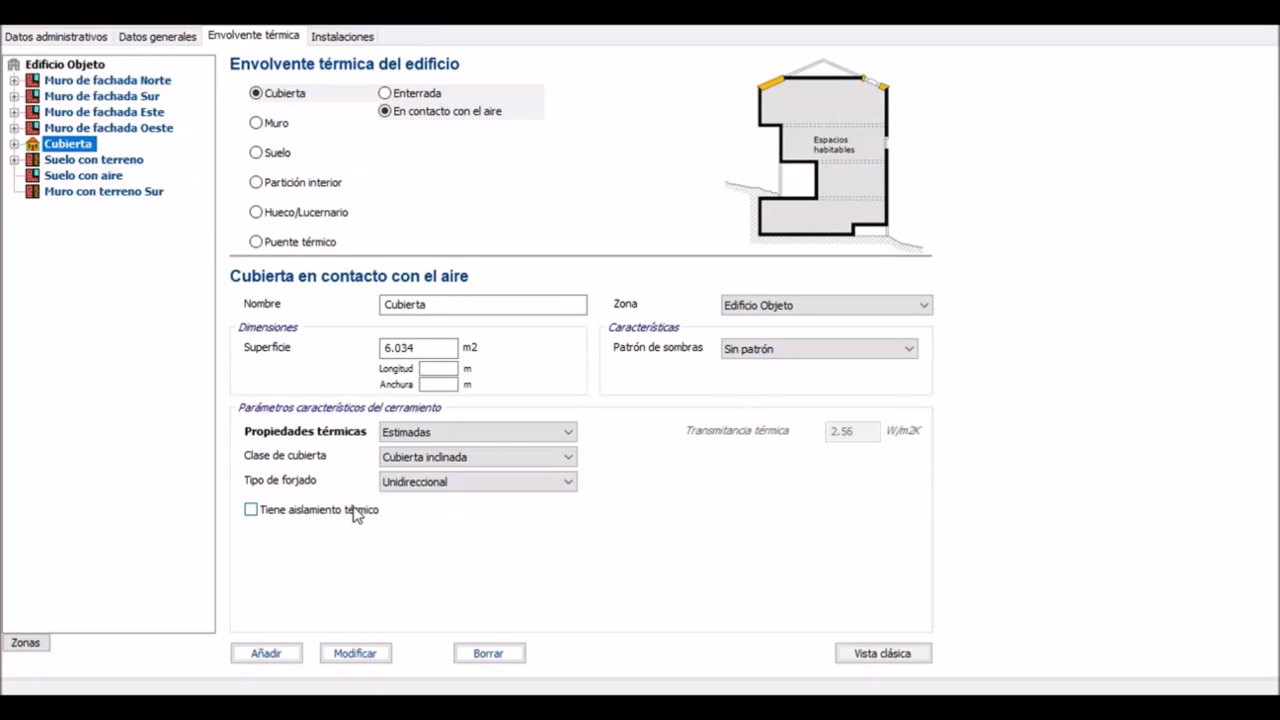
- Review the surface and thermal parameters of the Suelo con terreno and Suelo con aire elements
click(64, 161)
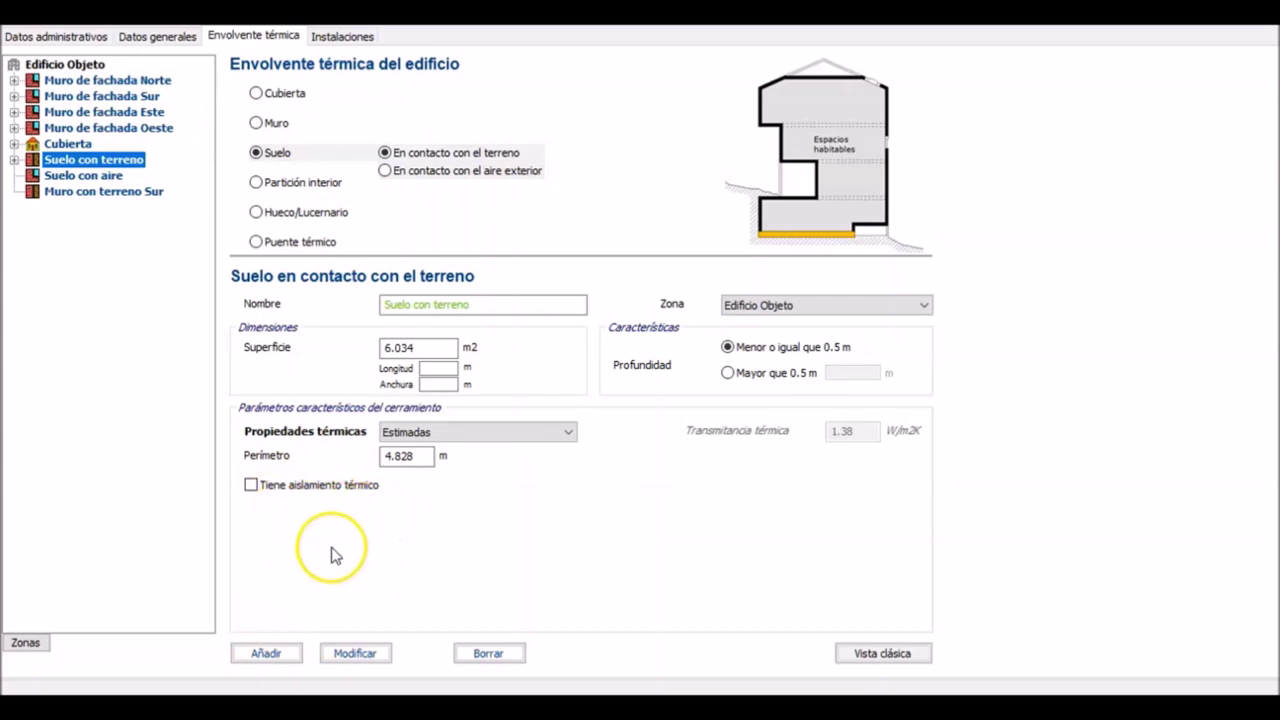
click(86, 177)
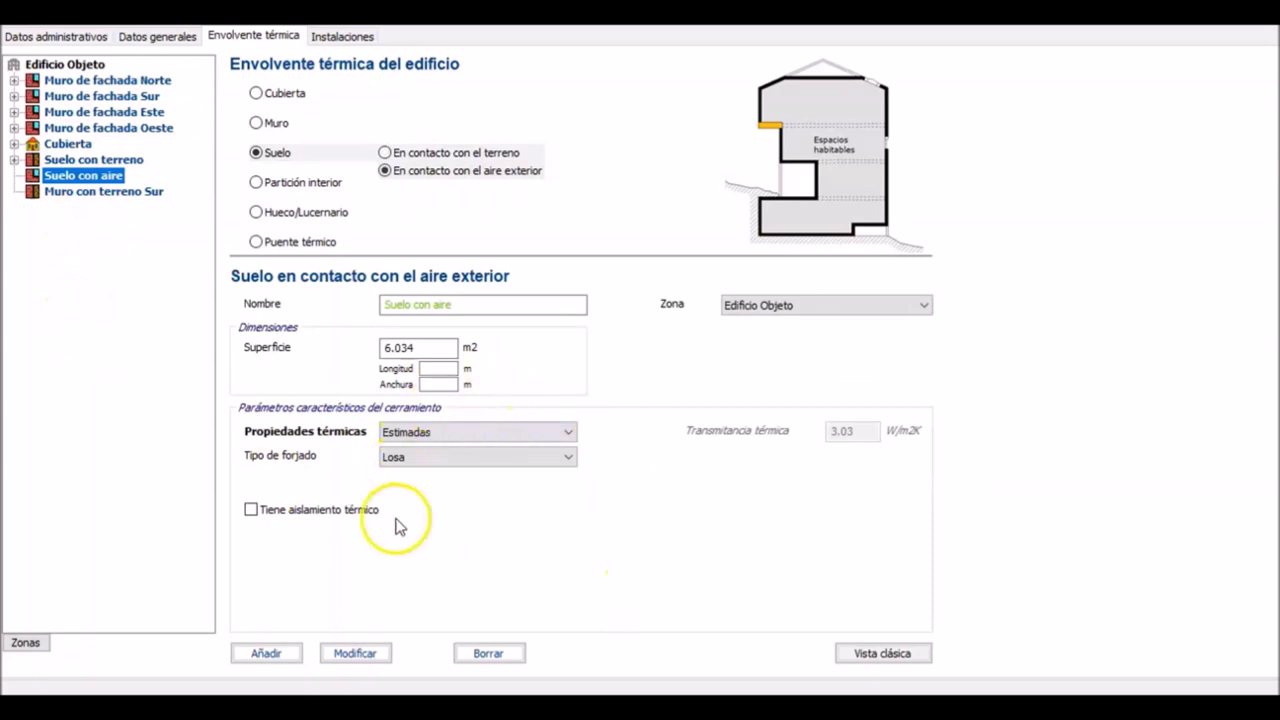
click(450, 347)
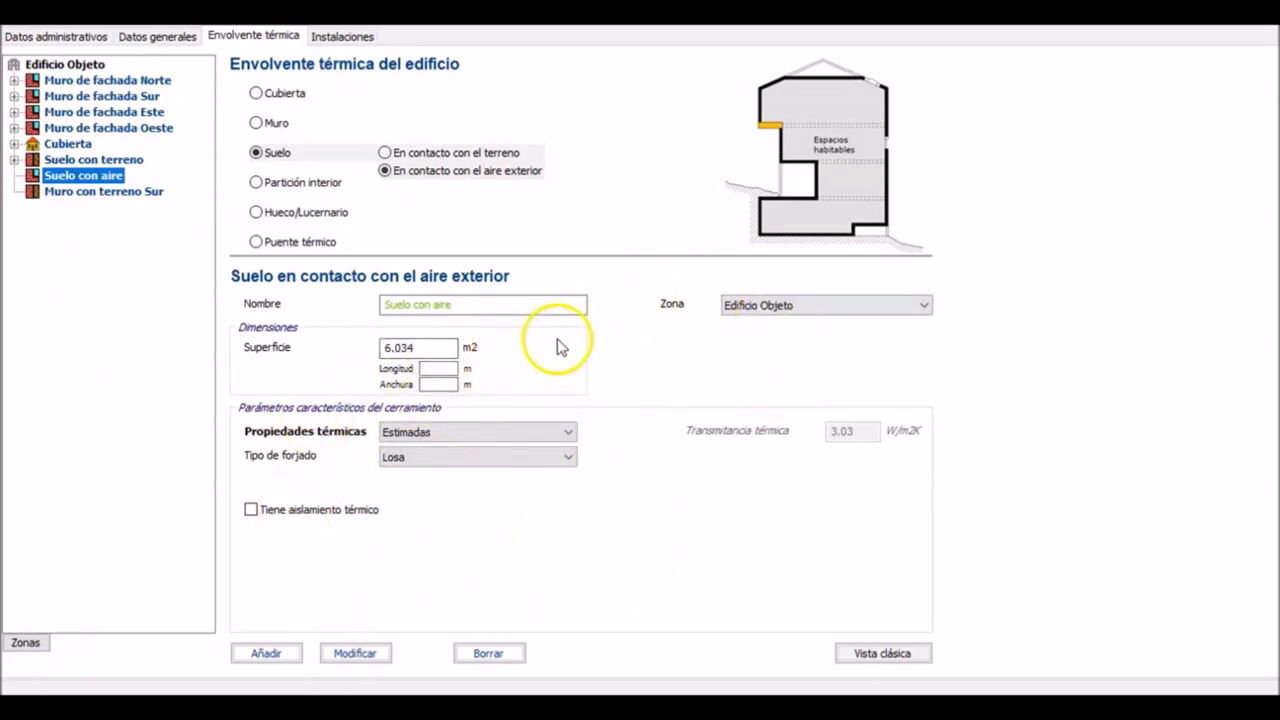
click(452, 308)
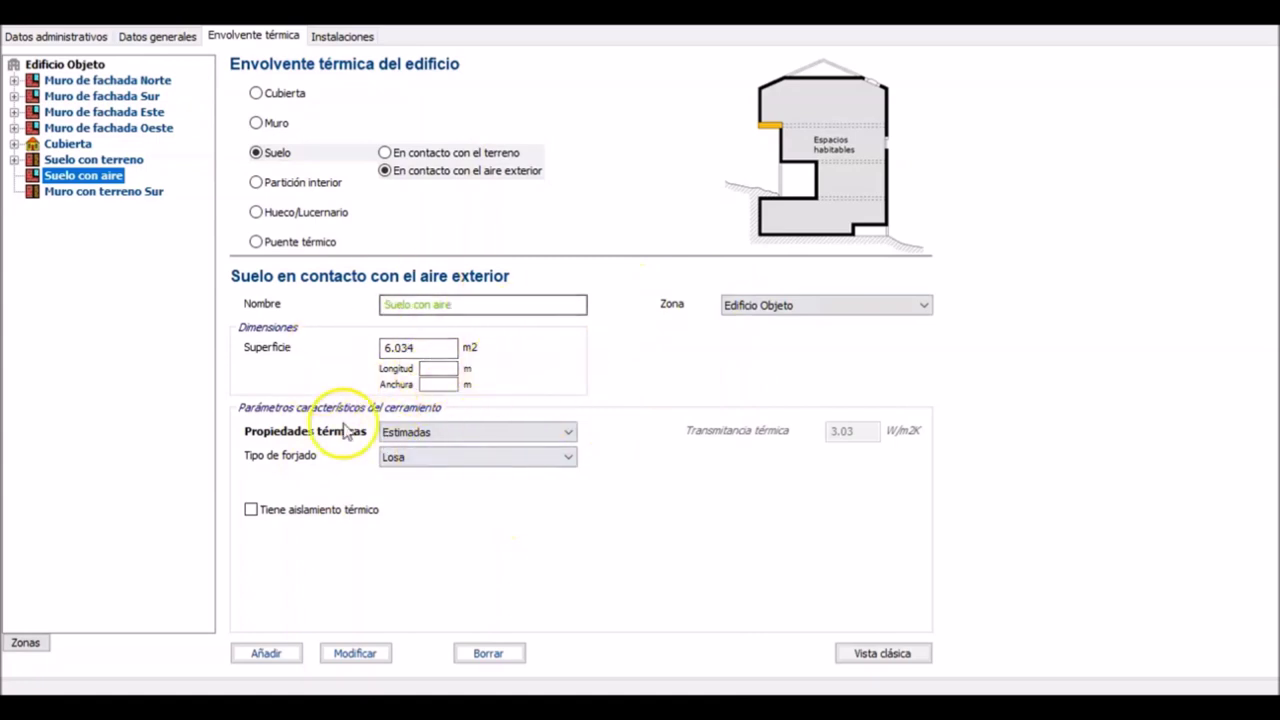
click(382, 347)
key(shift+Tab)
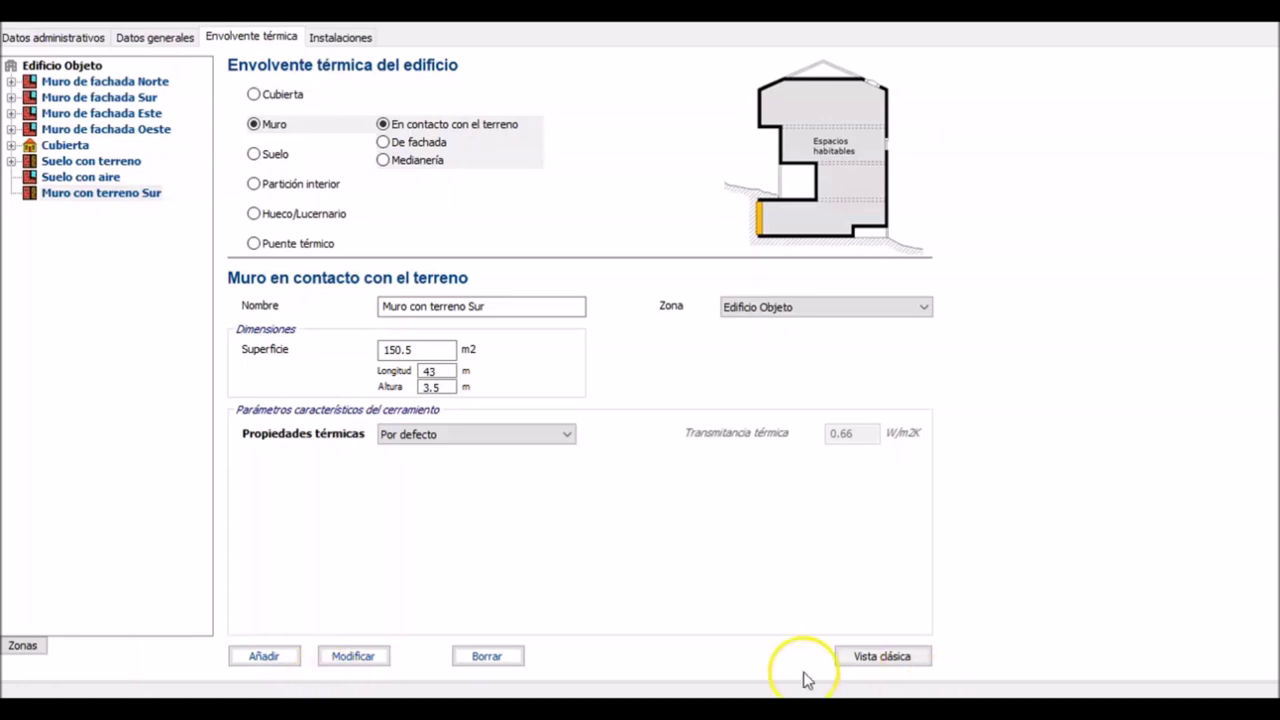
- Set the thermal properties of Muro con terreno Sur to Estimadas
click(524, 438)
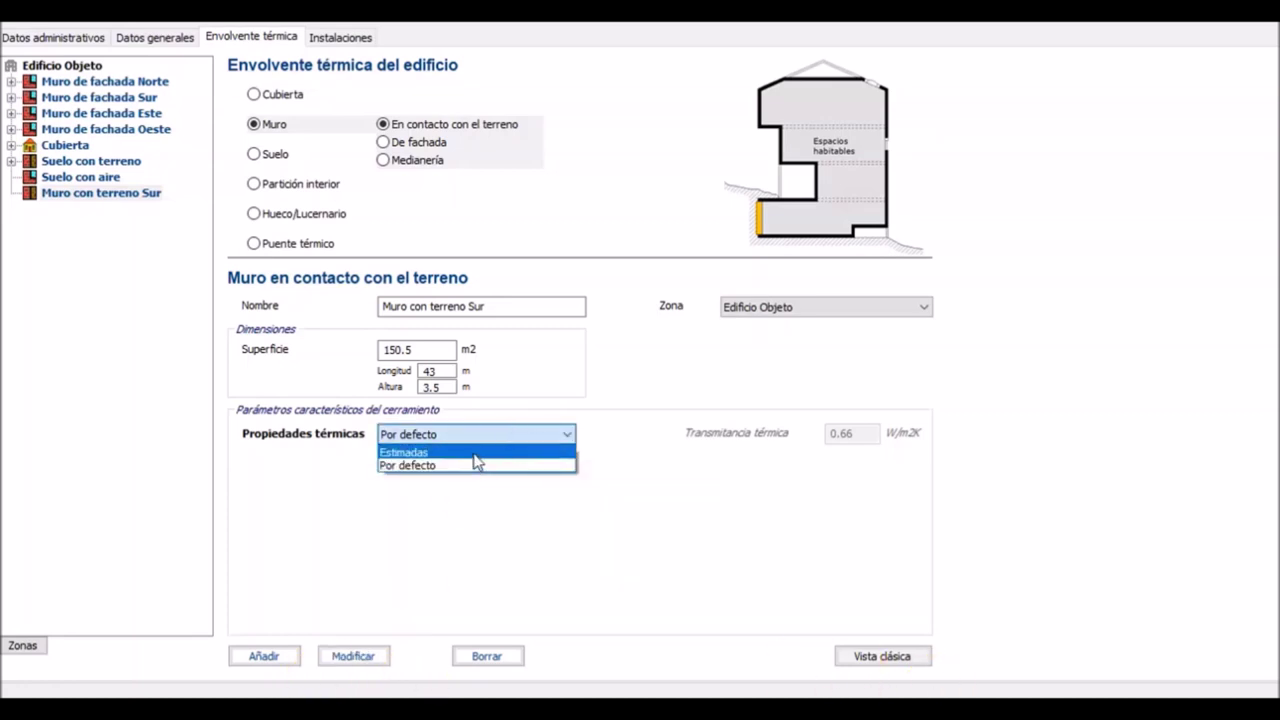
click(476, 452)
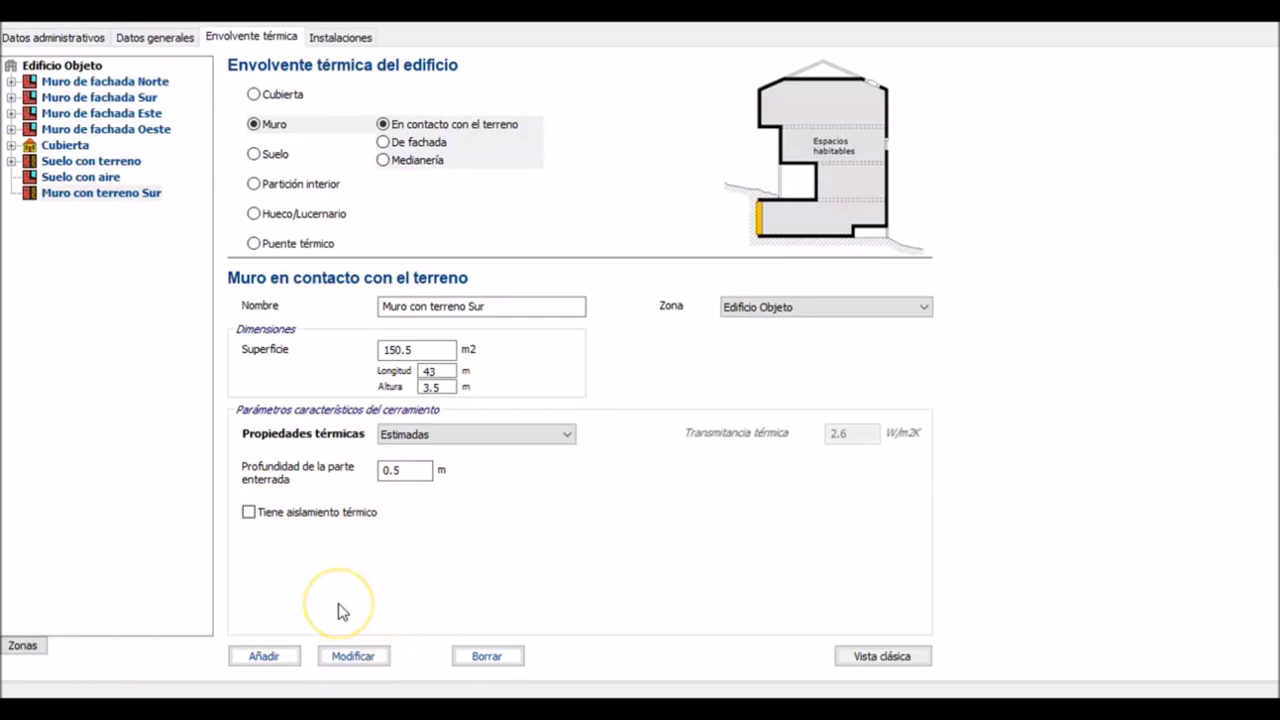
click(440, 434)
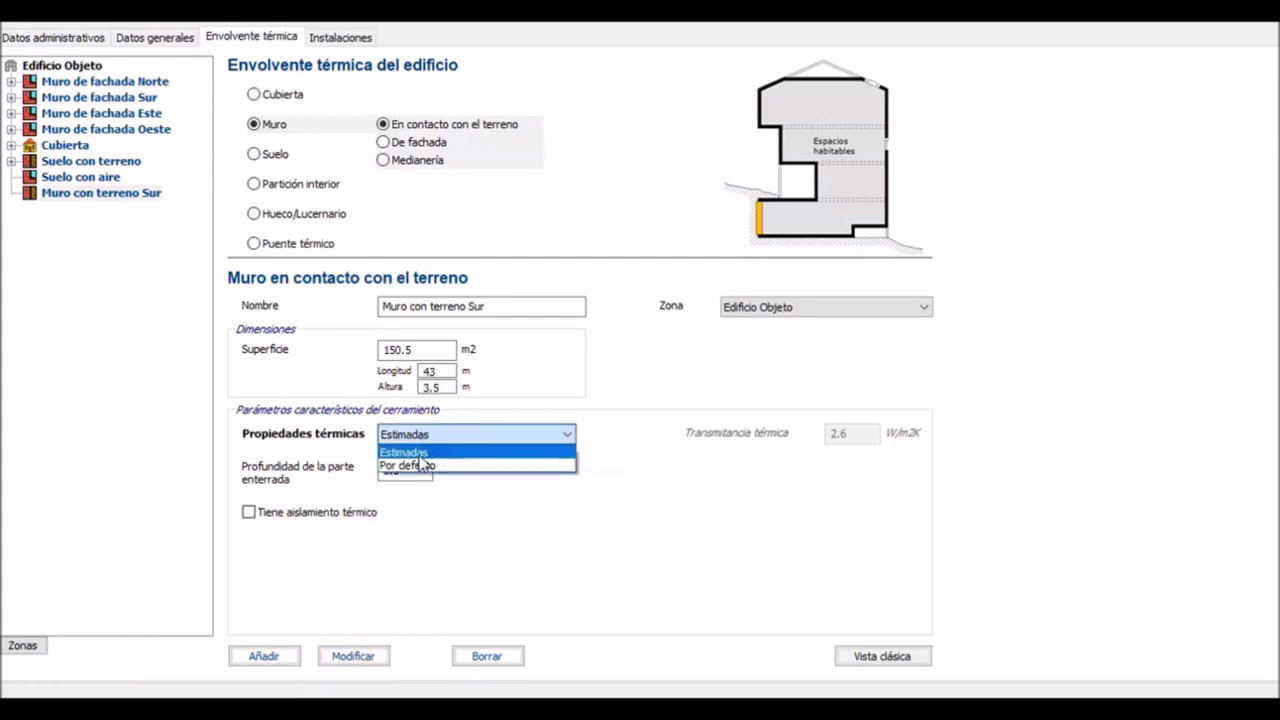
click(421, 456)
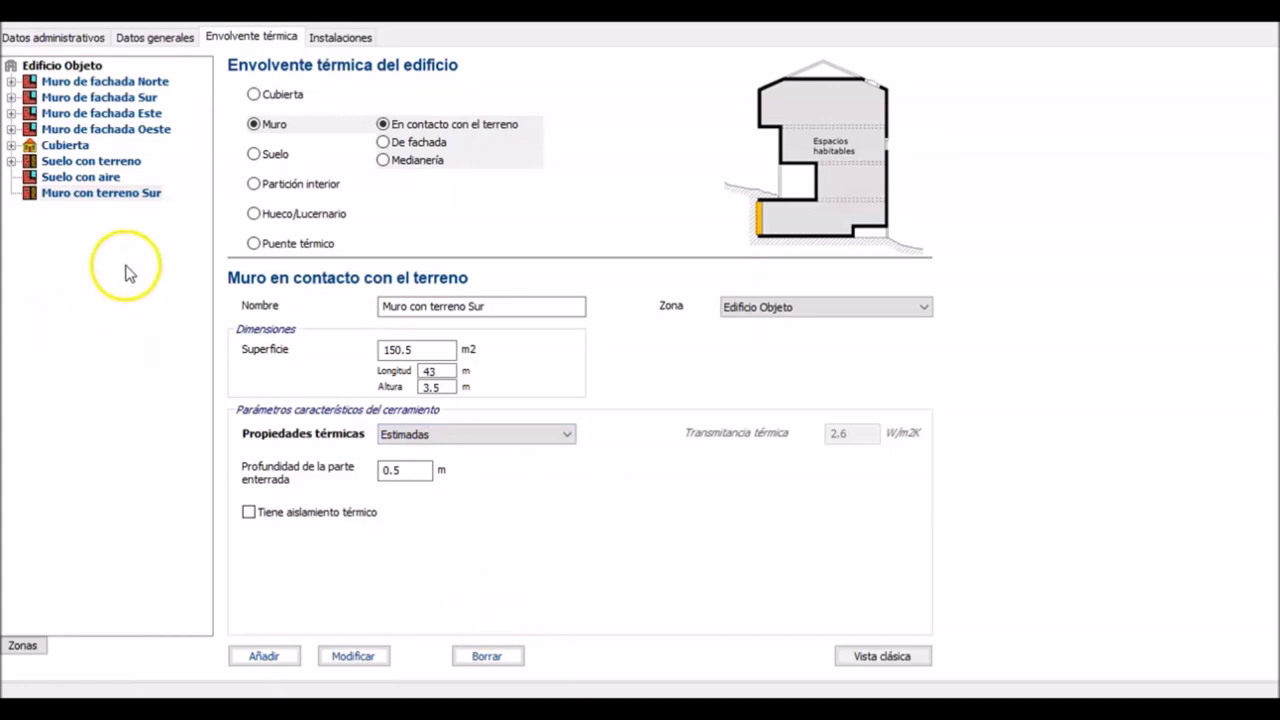
click(408, 434)
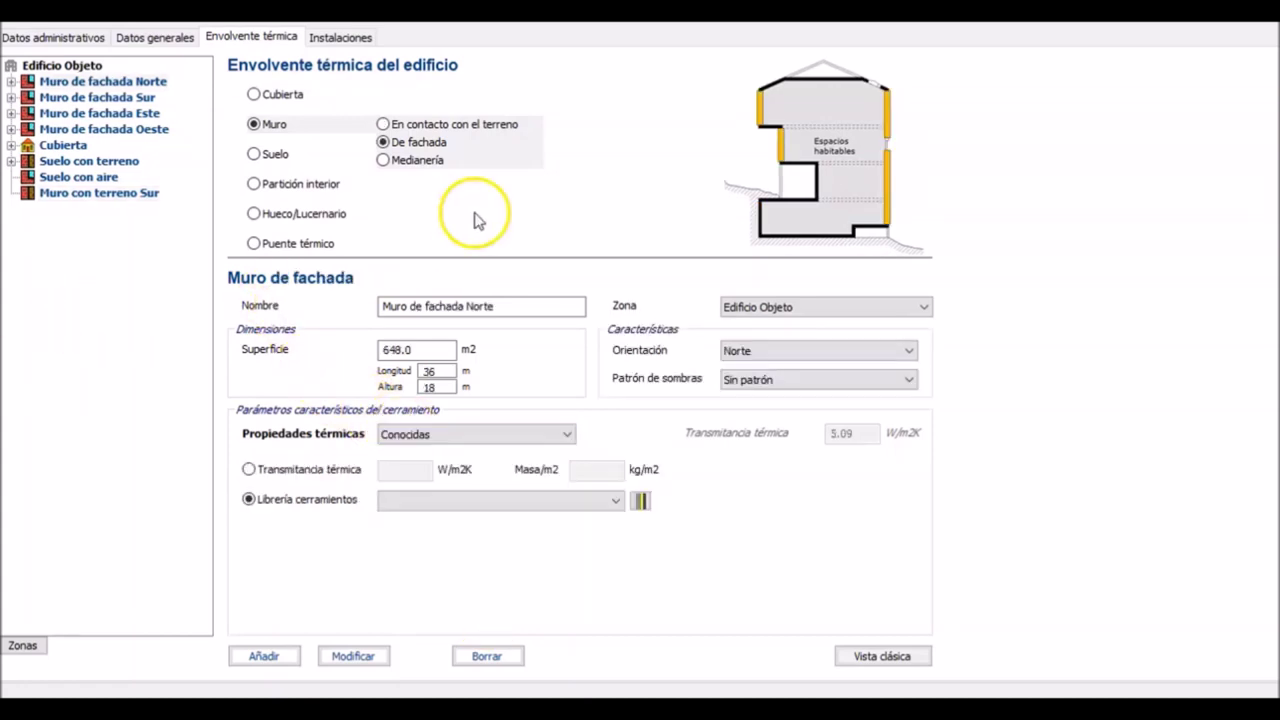
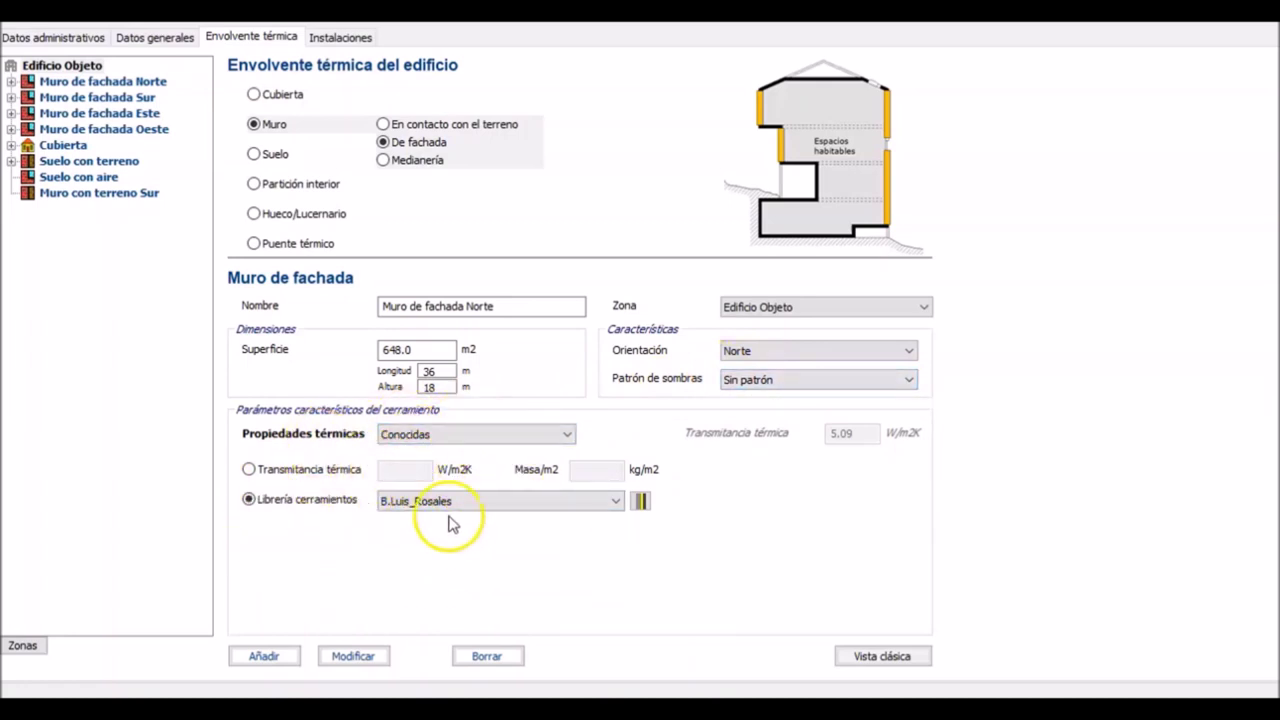
- Open the enclosure library from Muro de fachada Norte and display the material composition of B.Luis_Rosales
click(639, 505)
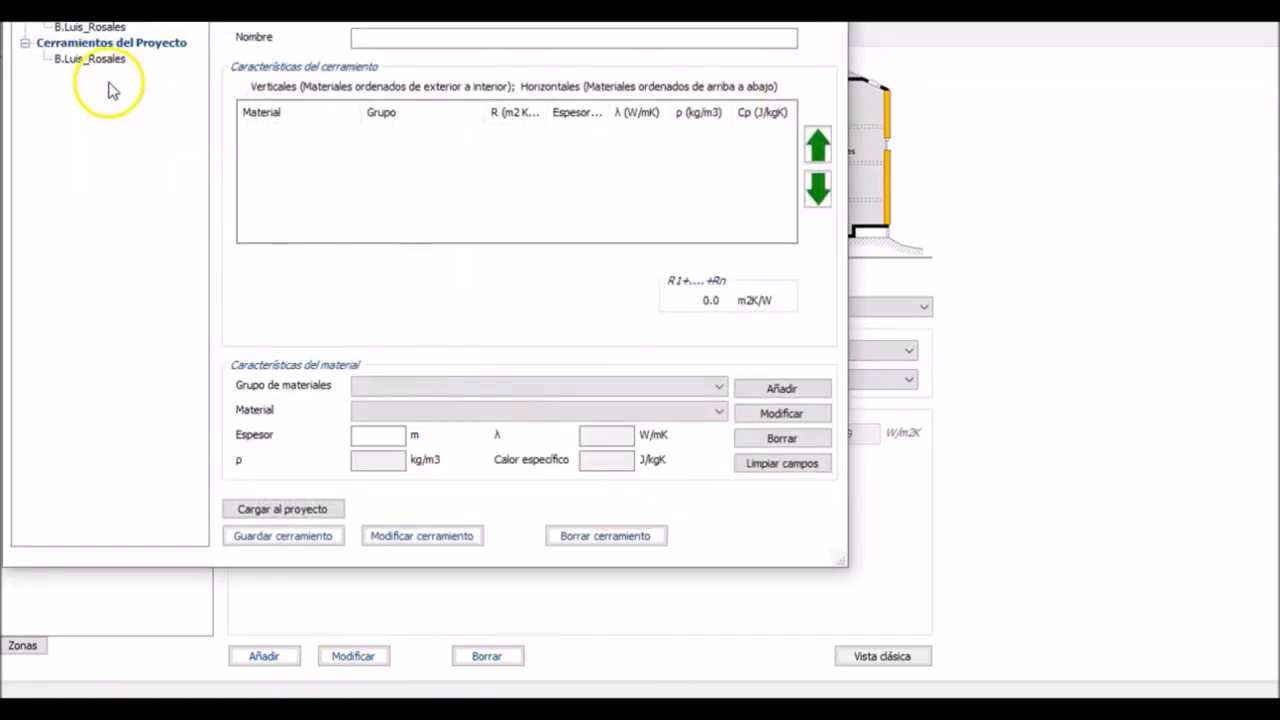
click(85, 27)
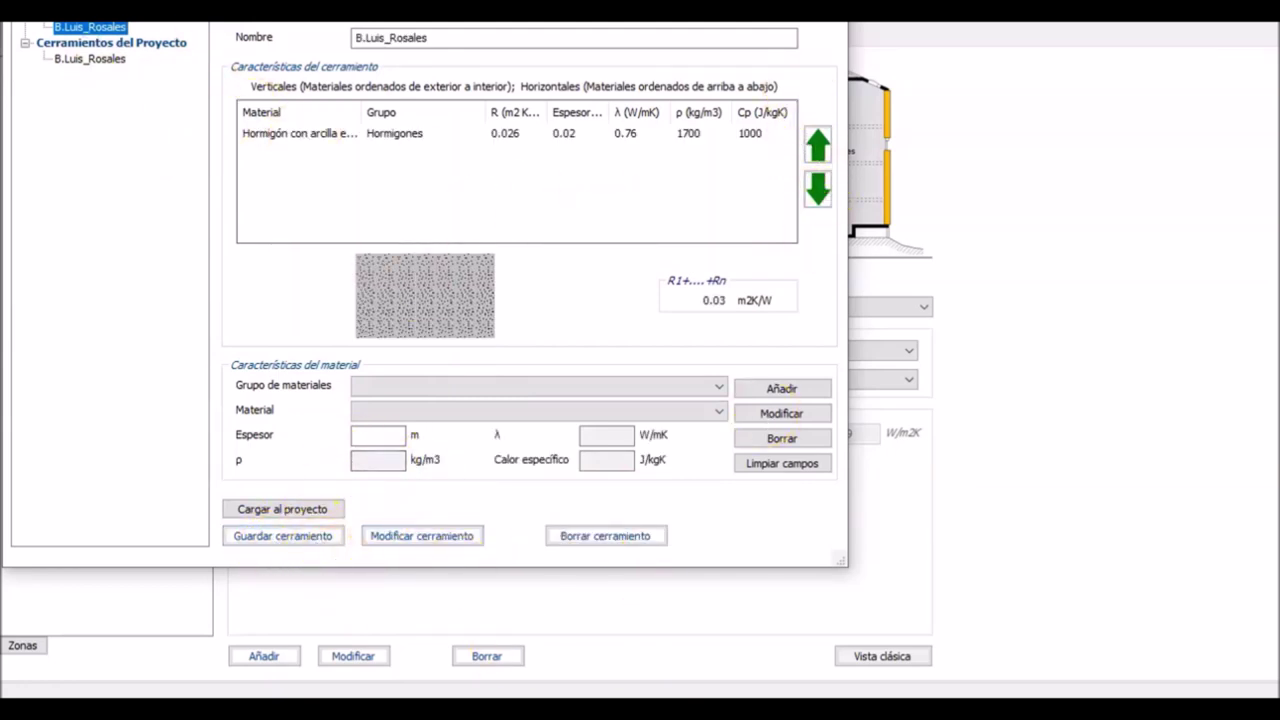
- Leave the enclosure library and review the dimensions and characteristics of Hueco Norte under Muro de fachada Norte
key(Escape)
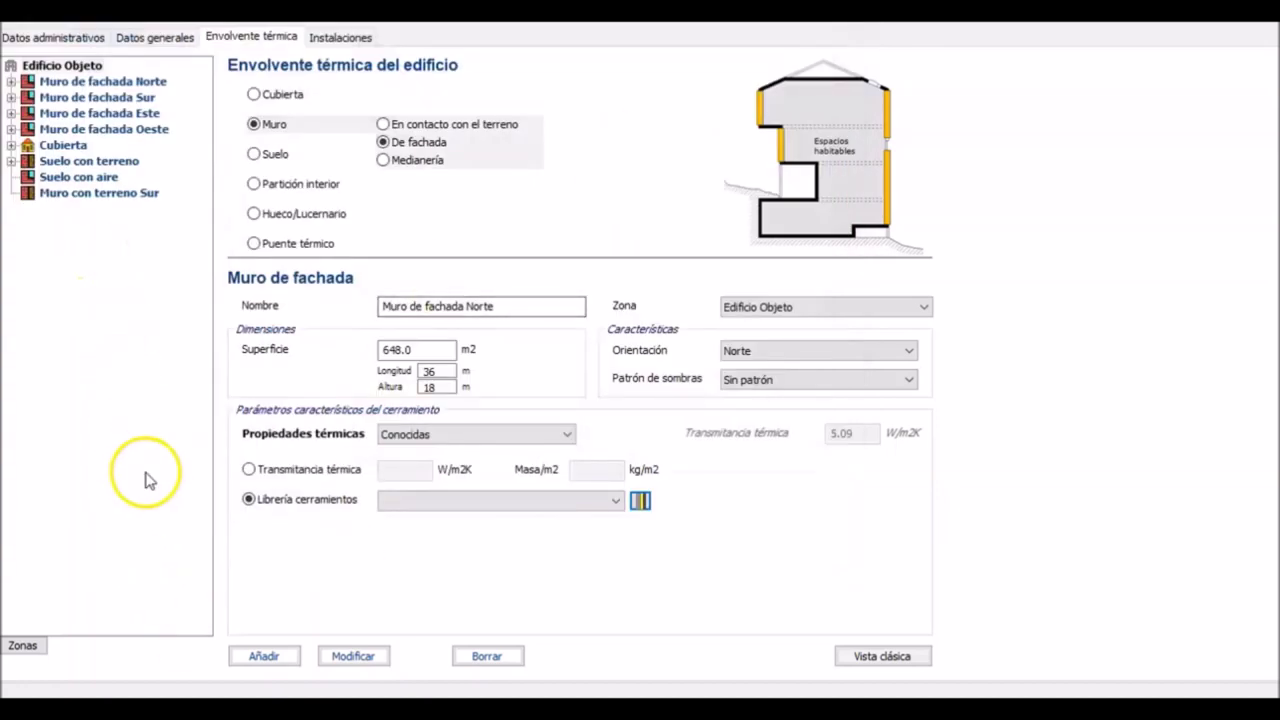
click(11, 82)
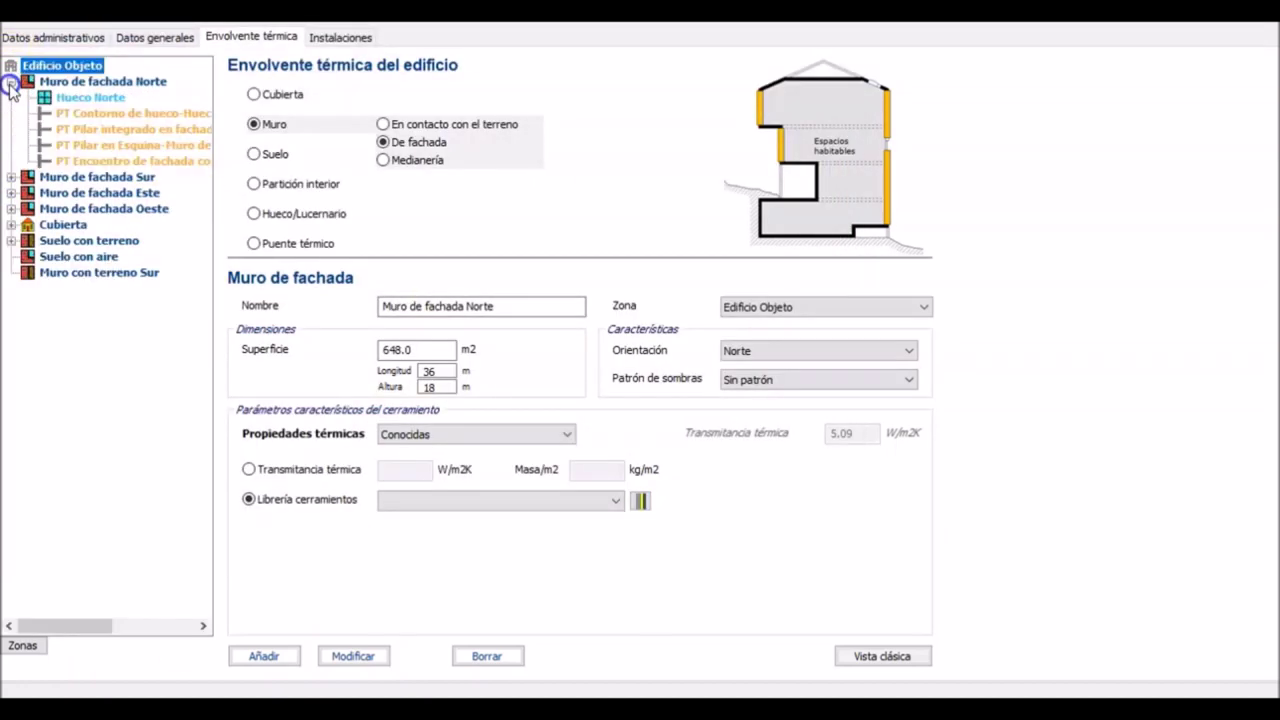
click(60, 99)
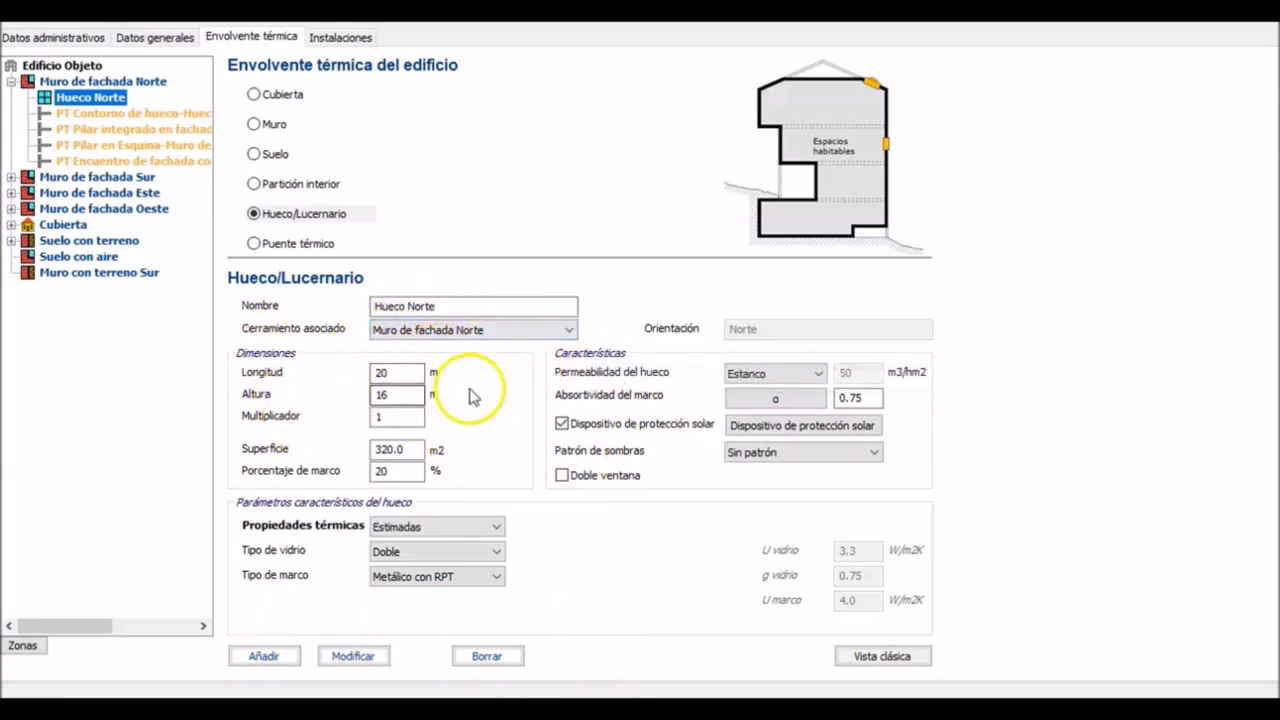
click(392, 416)
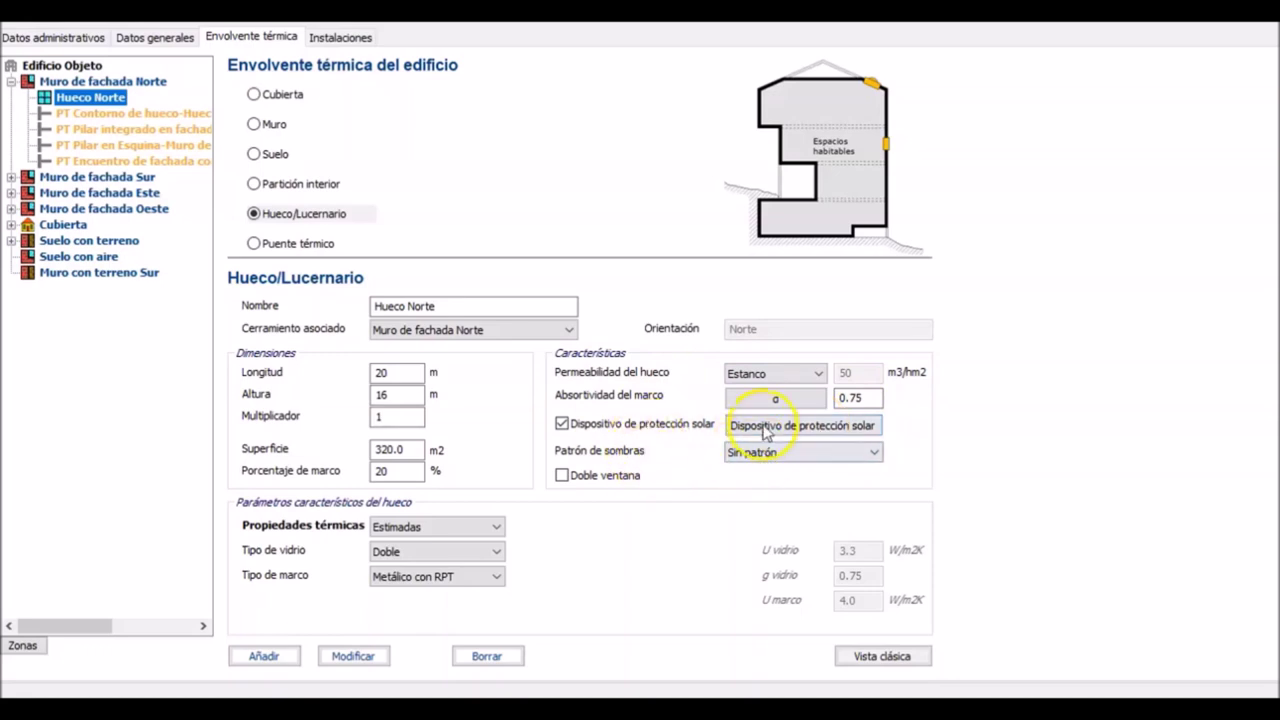
- Enable Voladizo as the solar shading element of Hueco Norte and accept the shading definition
click(801, 428)
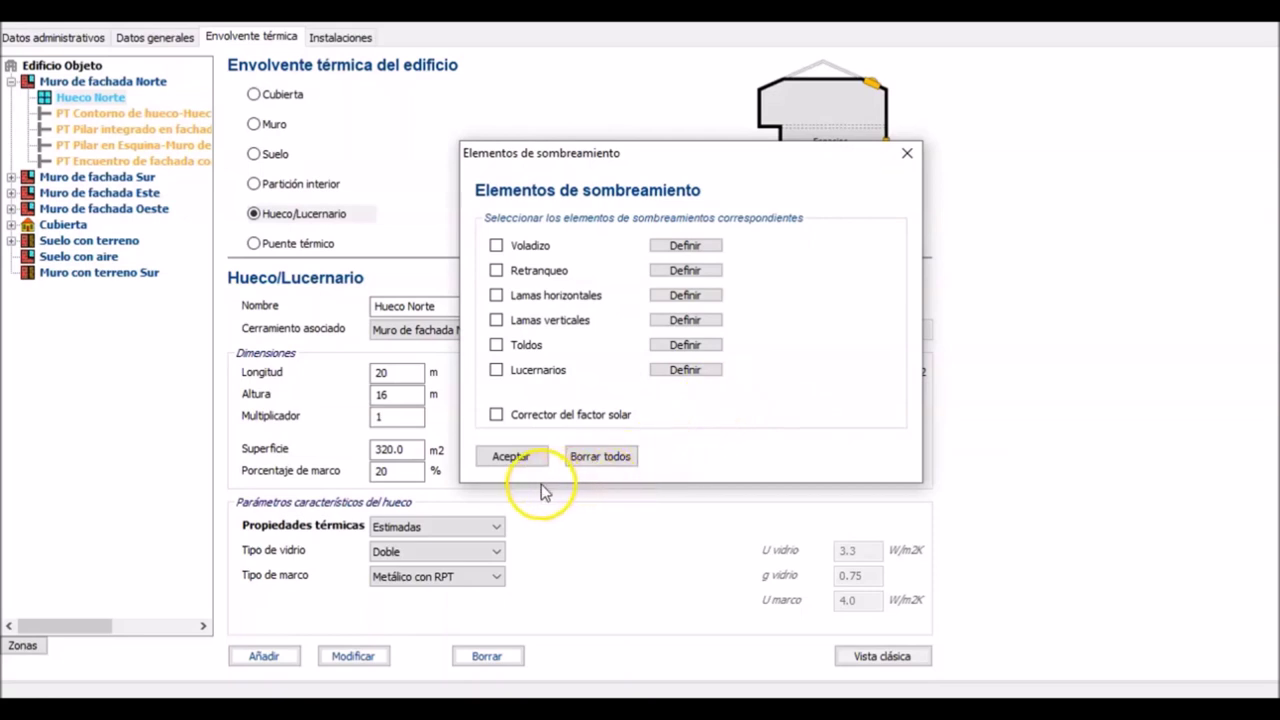
click(530, 245)
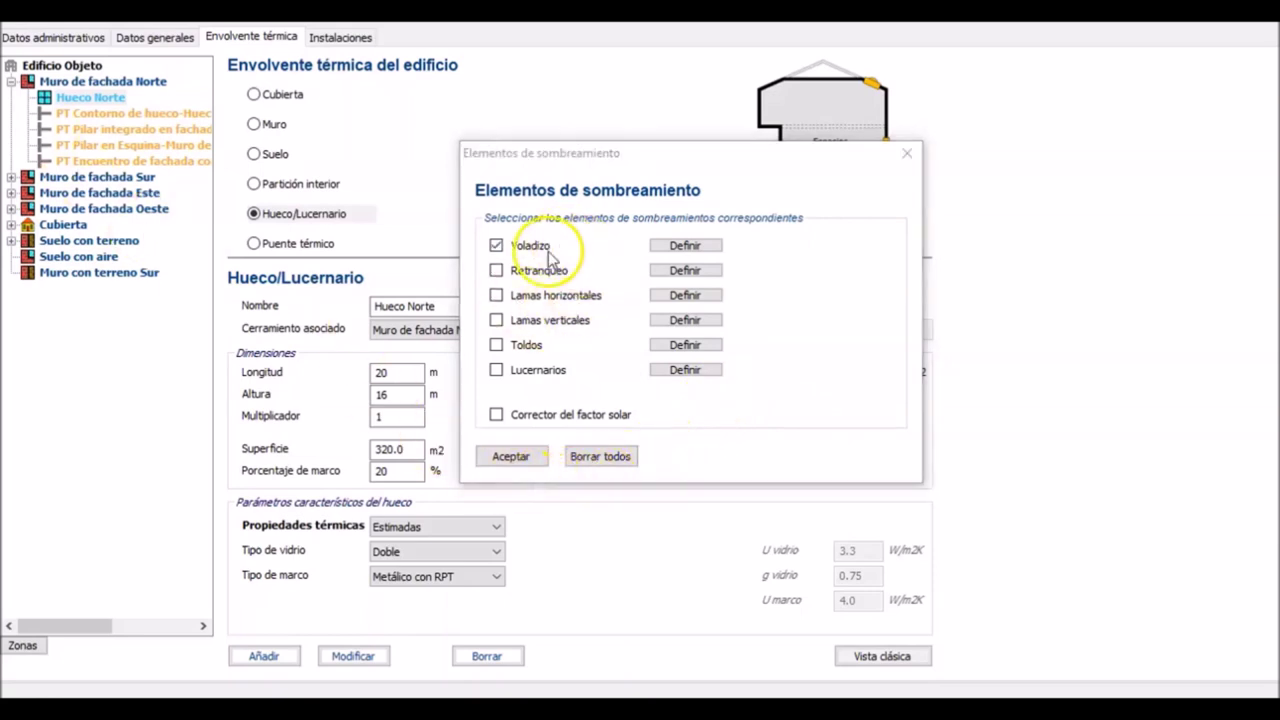
click(686, 246)
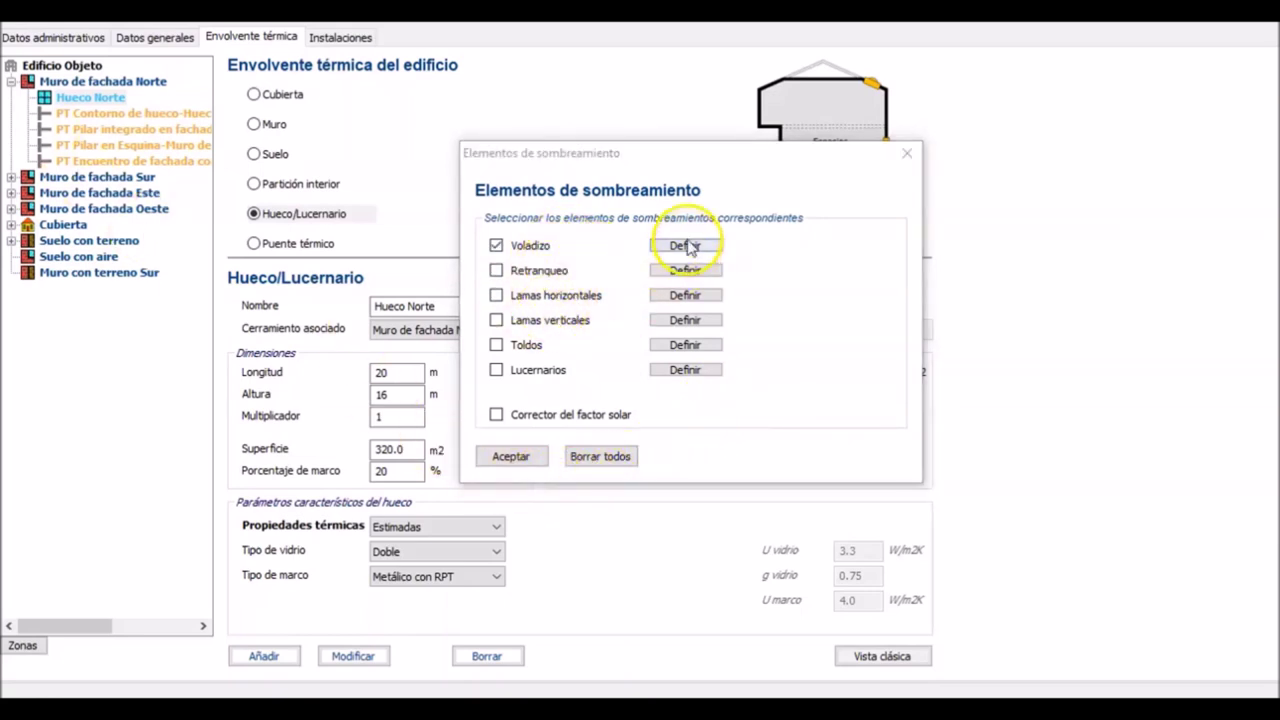
click(522, 463)
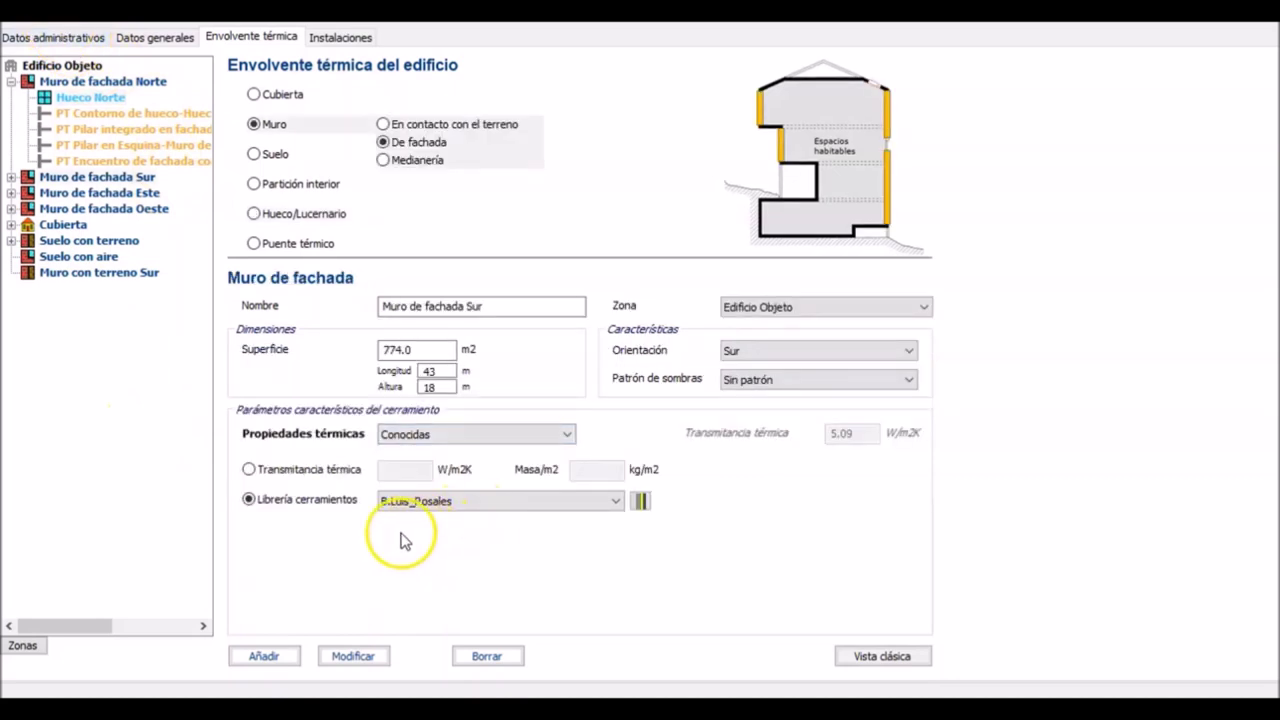
- Review the openings and thermal bridges listed under the Sur, Este and Oeste façade walls
click(11, 178)
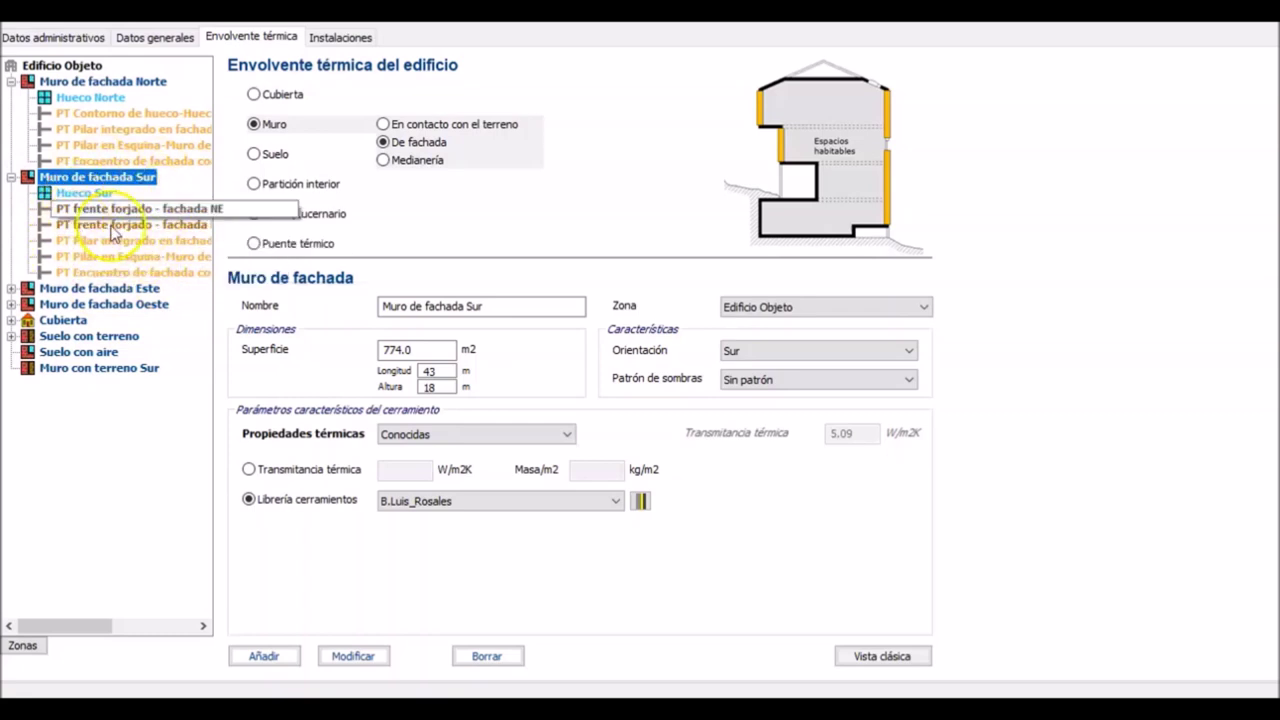
click(11, 288)
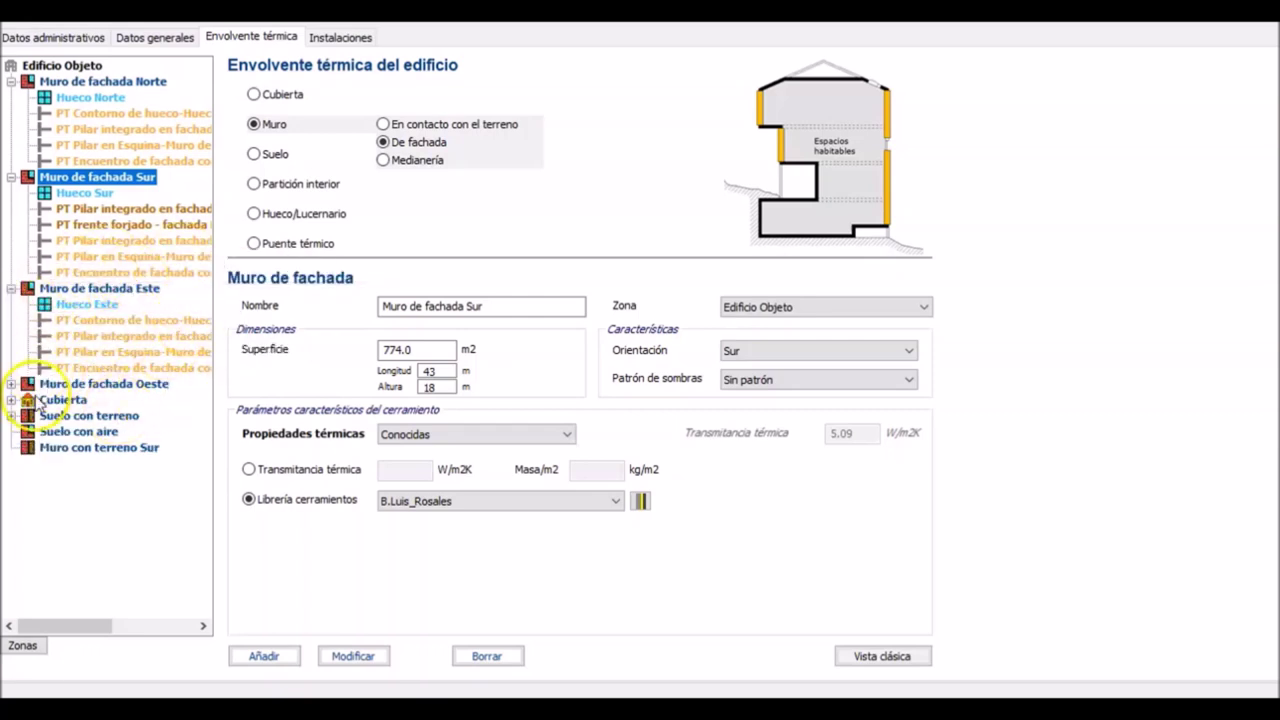
click(11, 384)
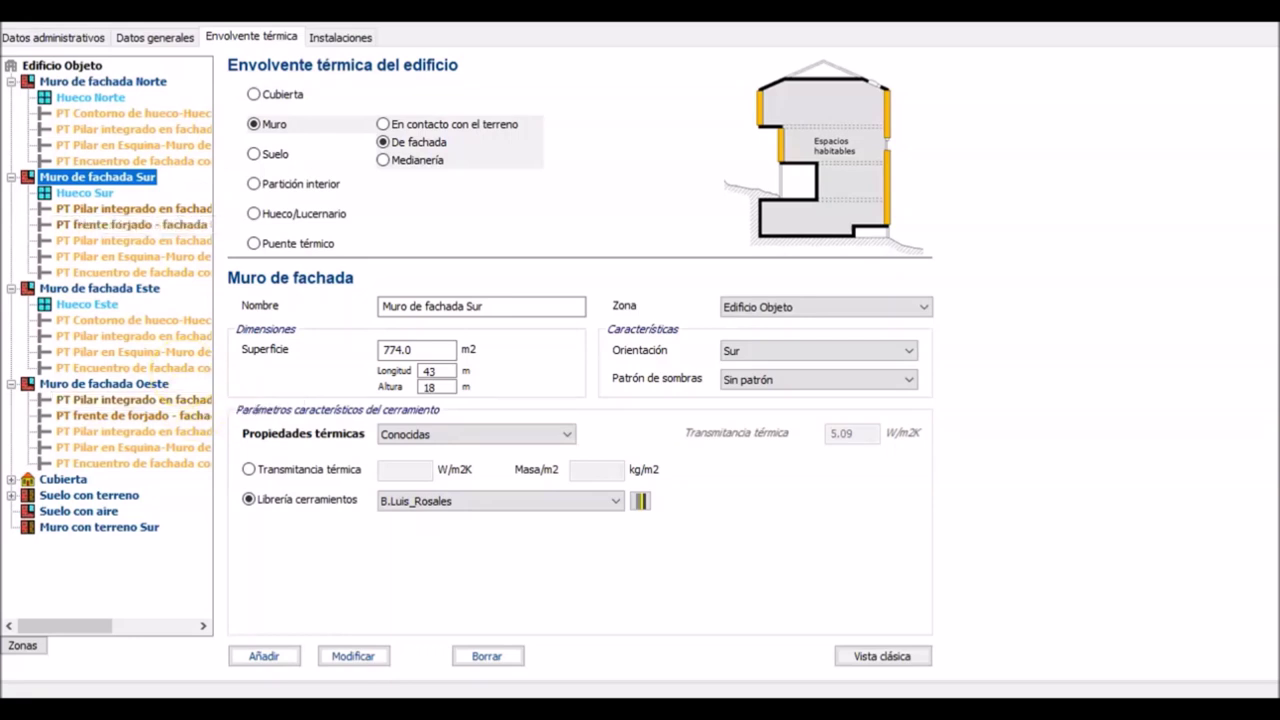
click(415, 303)
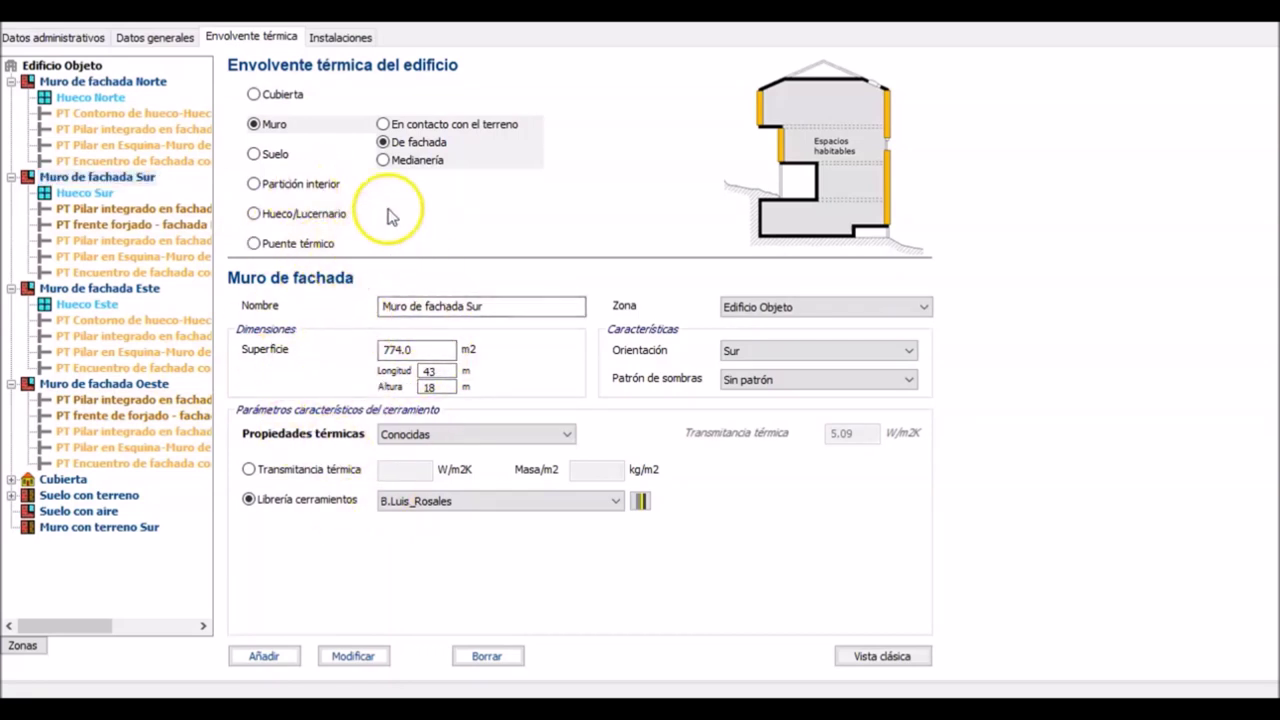
- Include Encuentro de fachada con suelo en contacto con el aire among the default thermal bridges and load them all again
click(287, 245)
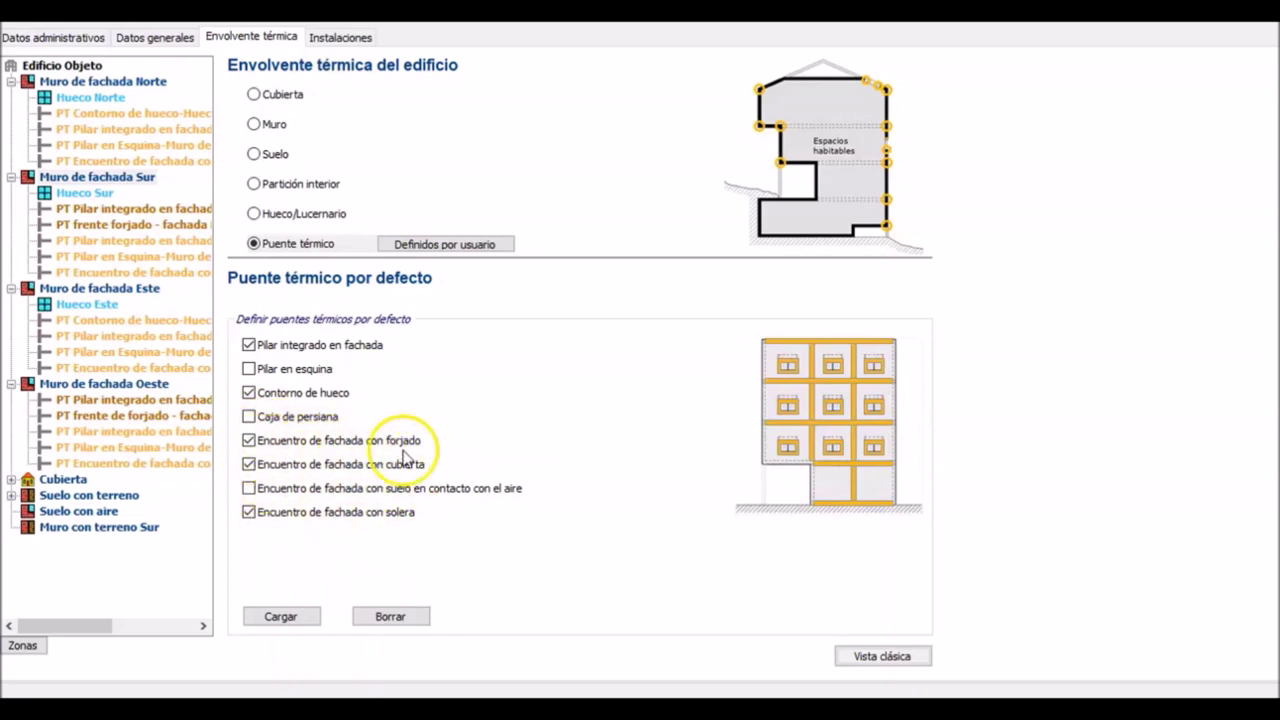
click(249, 487)
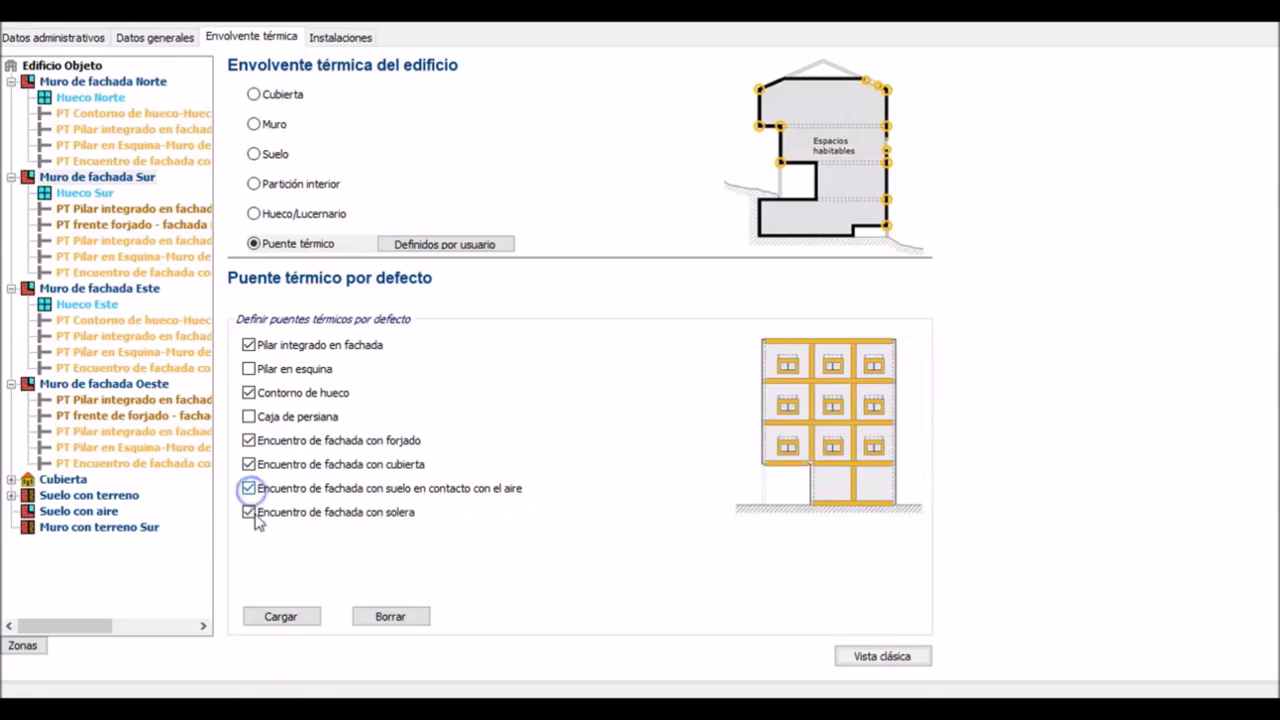
click(276, 621)
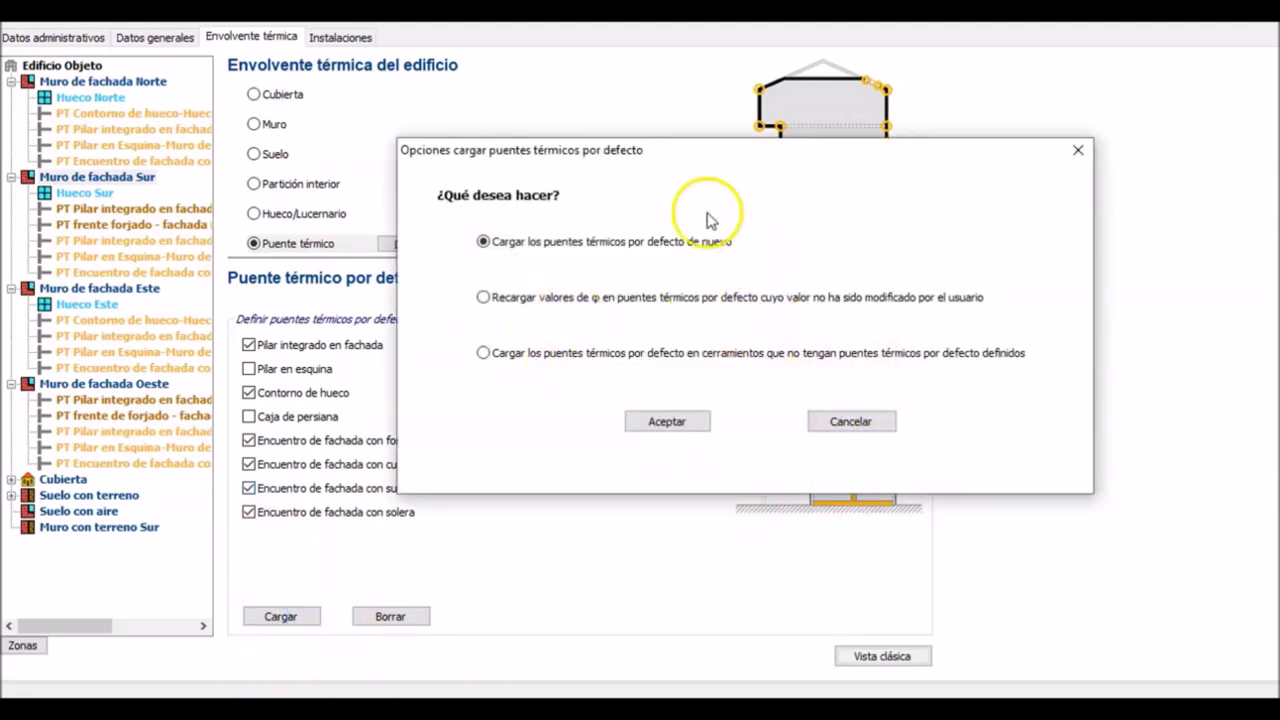
mouse_move(626, 303)
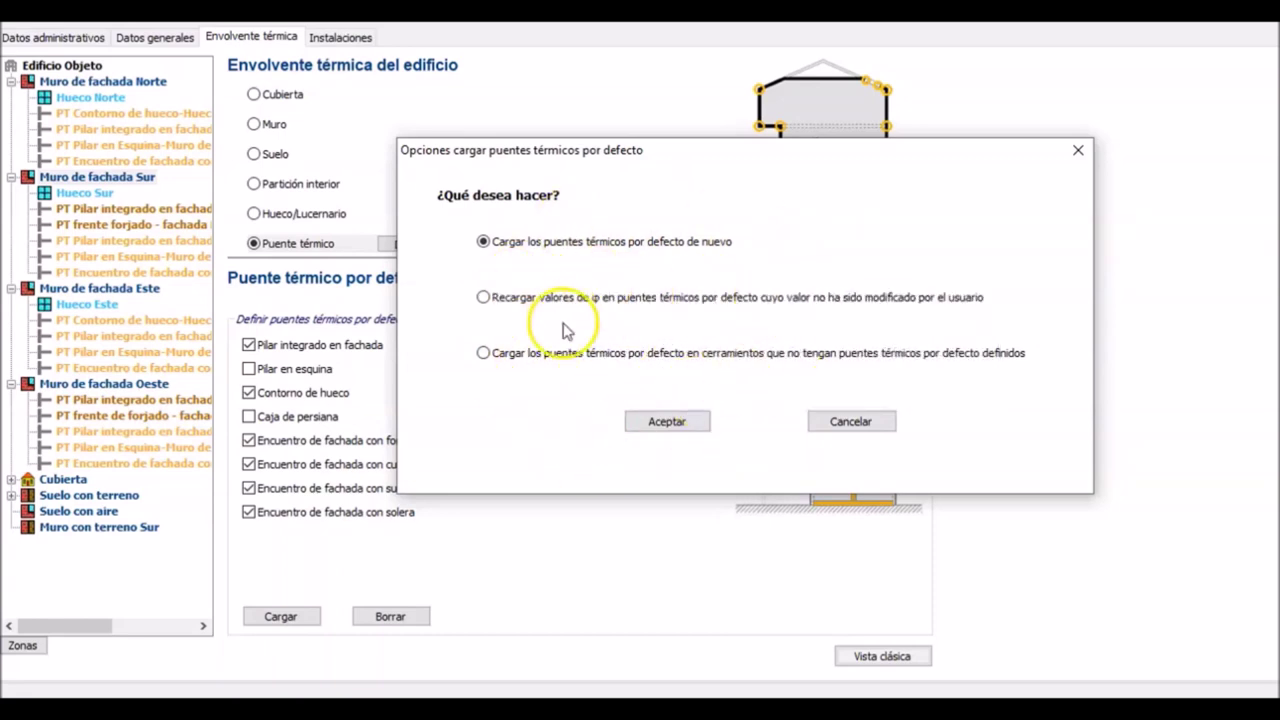
click(667, 422)
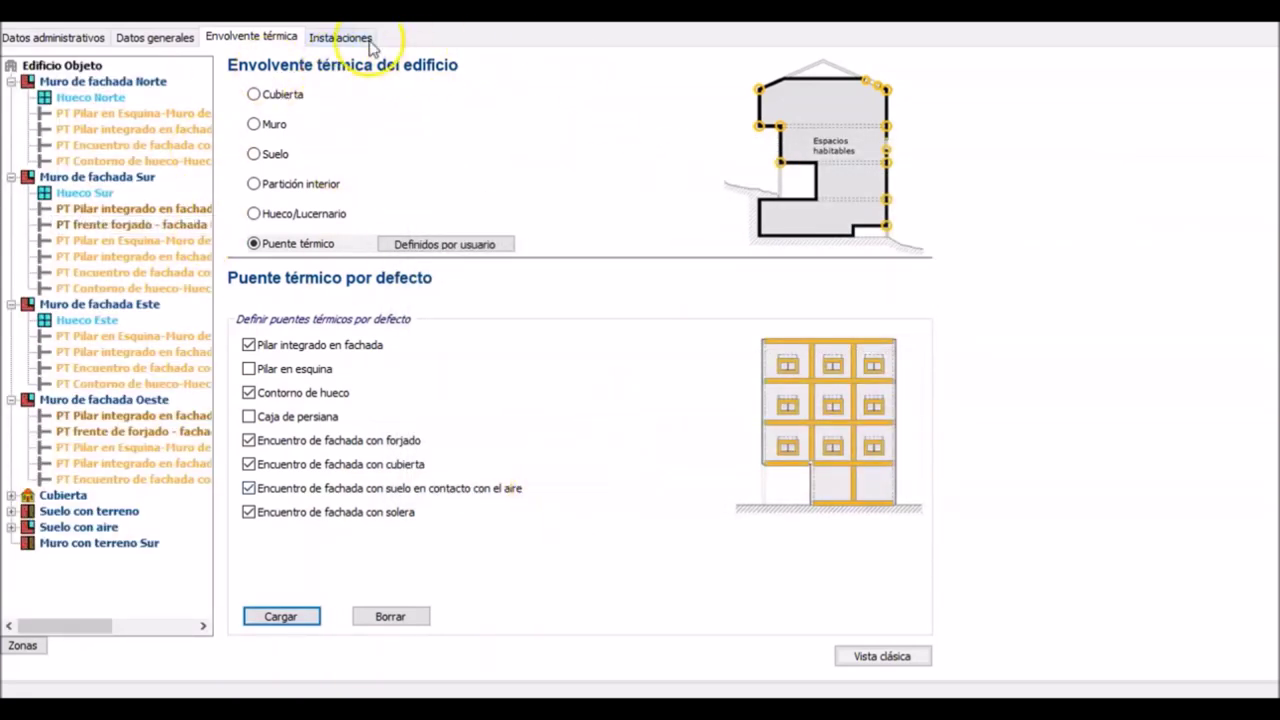
- Review the Equipo ACS and BdC 1 calefacción installations, including the heat pump's age options and staged generator settings
key(ctrl+Tab)
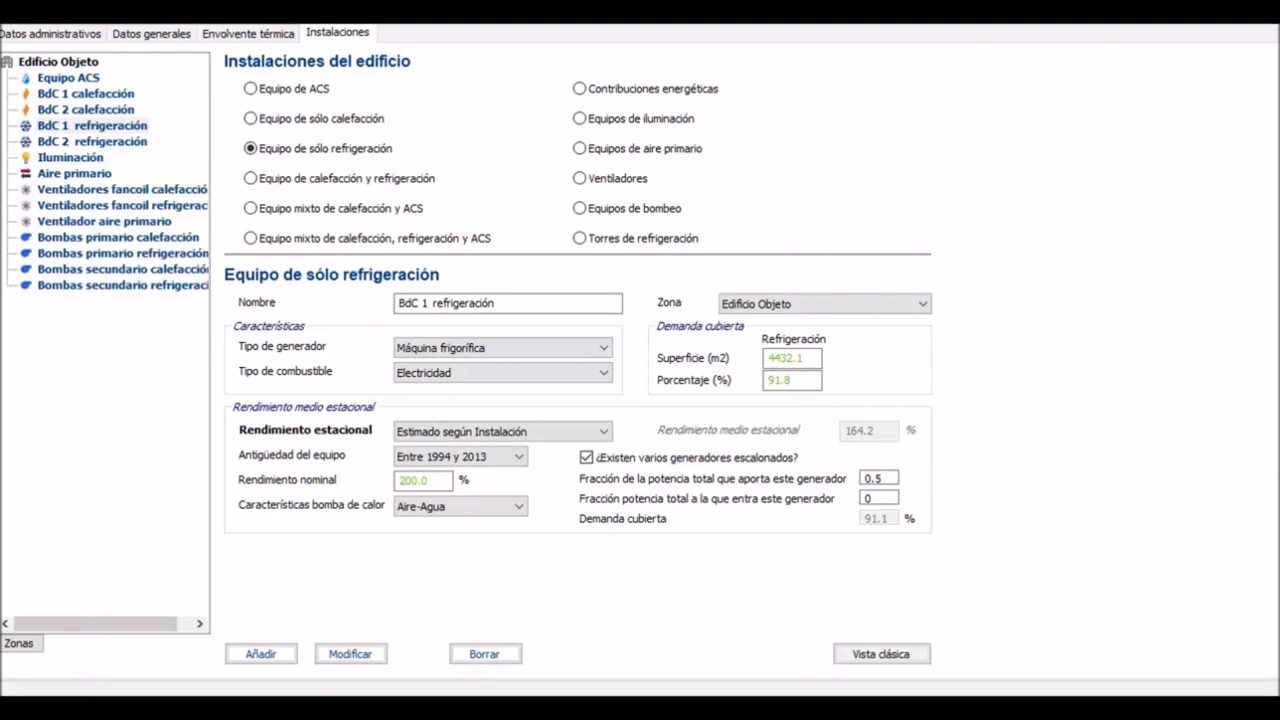
click(50, 78)
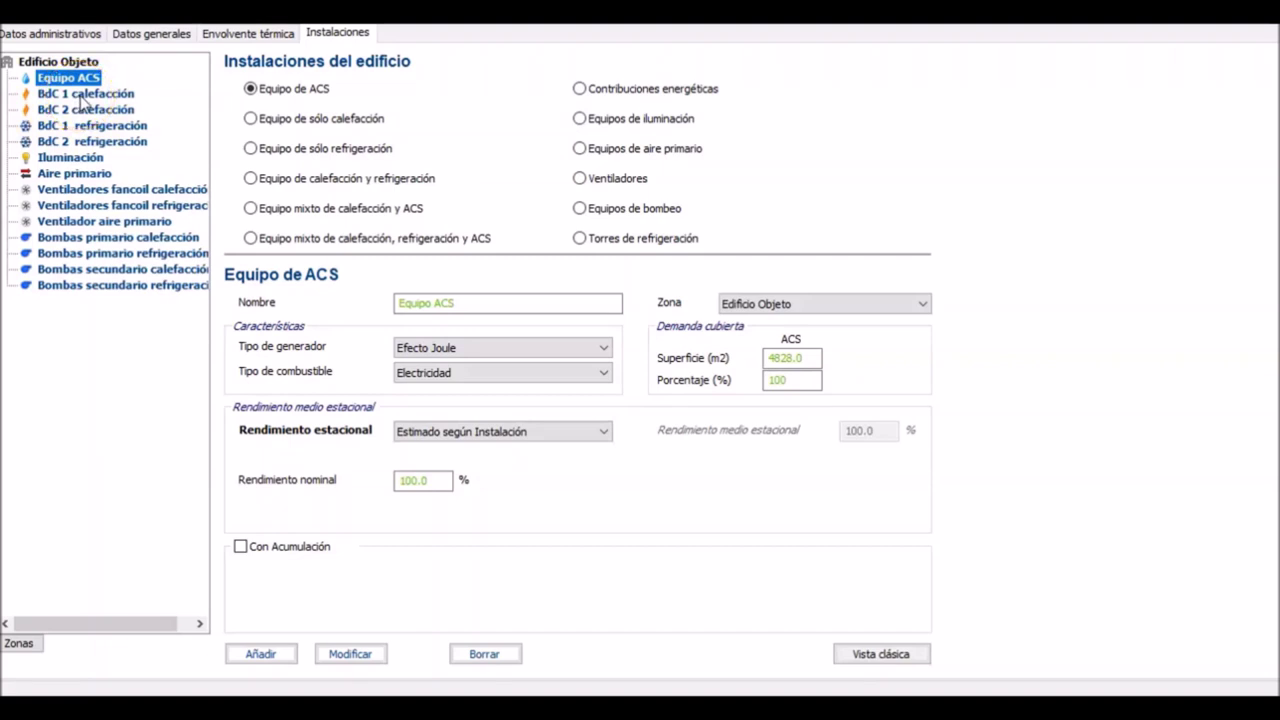
click(80, 94)
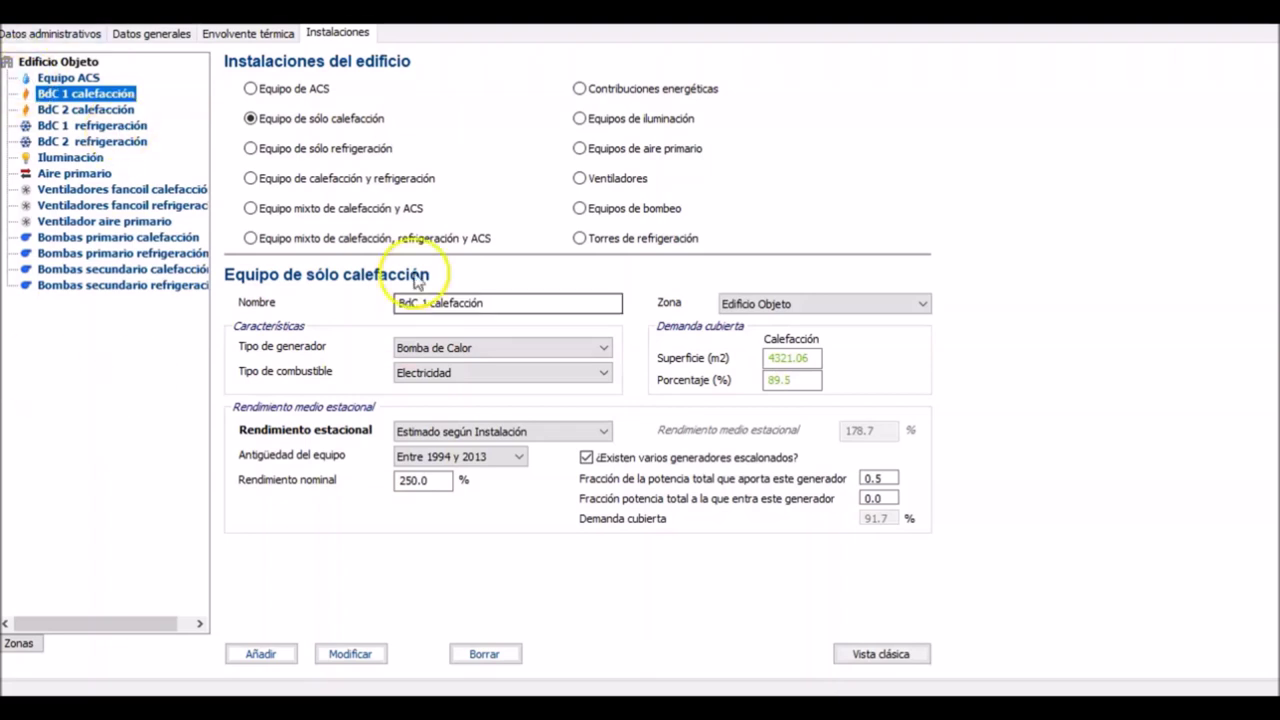
click(418, 457)
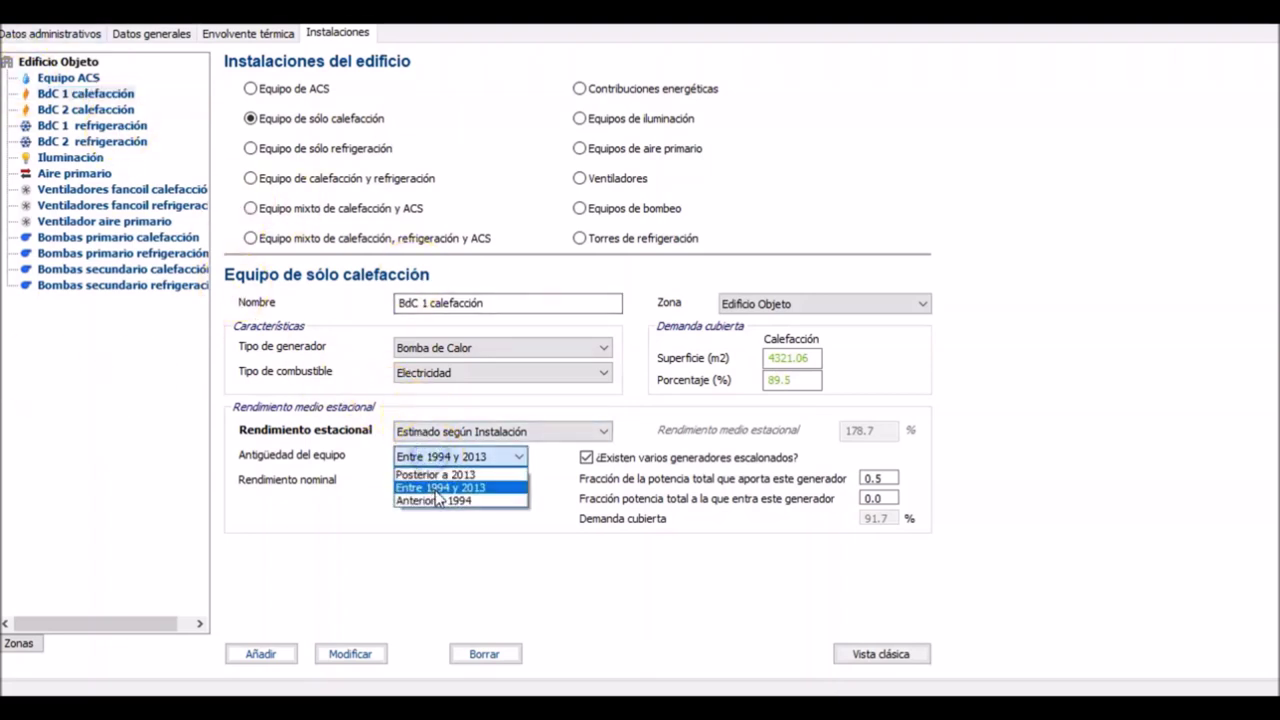
click(437, 489)
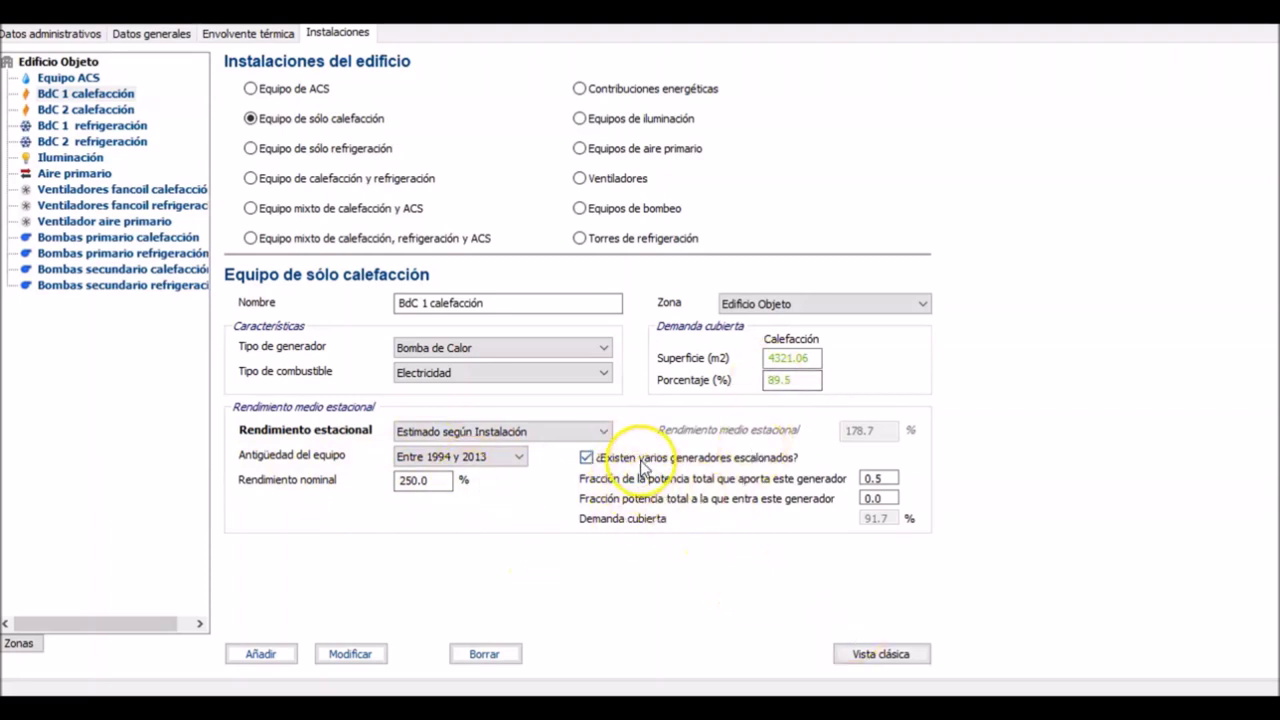
click(586, 458)
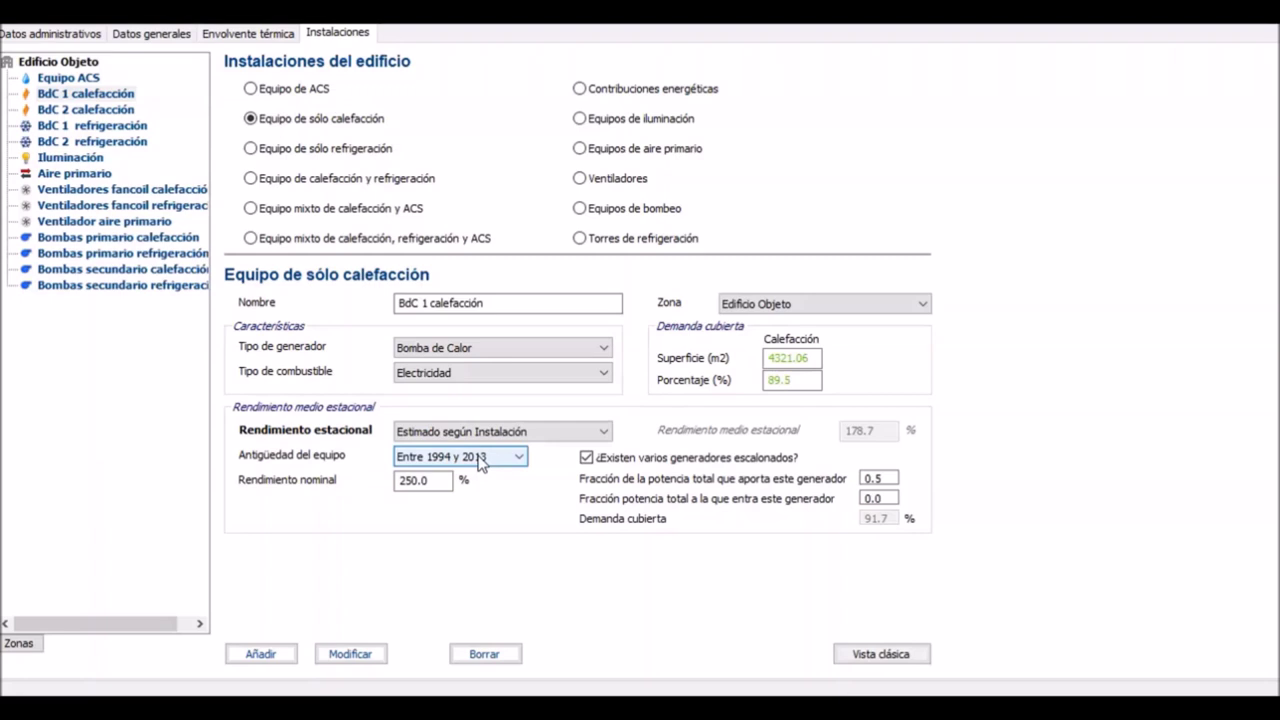
- Review the covered demand, seasonal performance and staged generator fractions of BdC 1 refrigeración and BdC 2 refrigeración
click(47, 126)
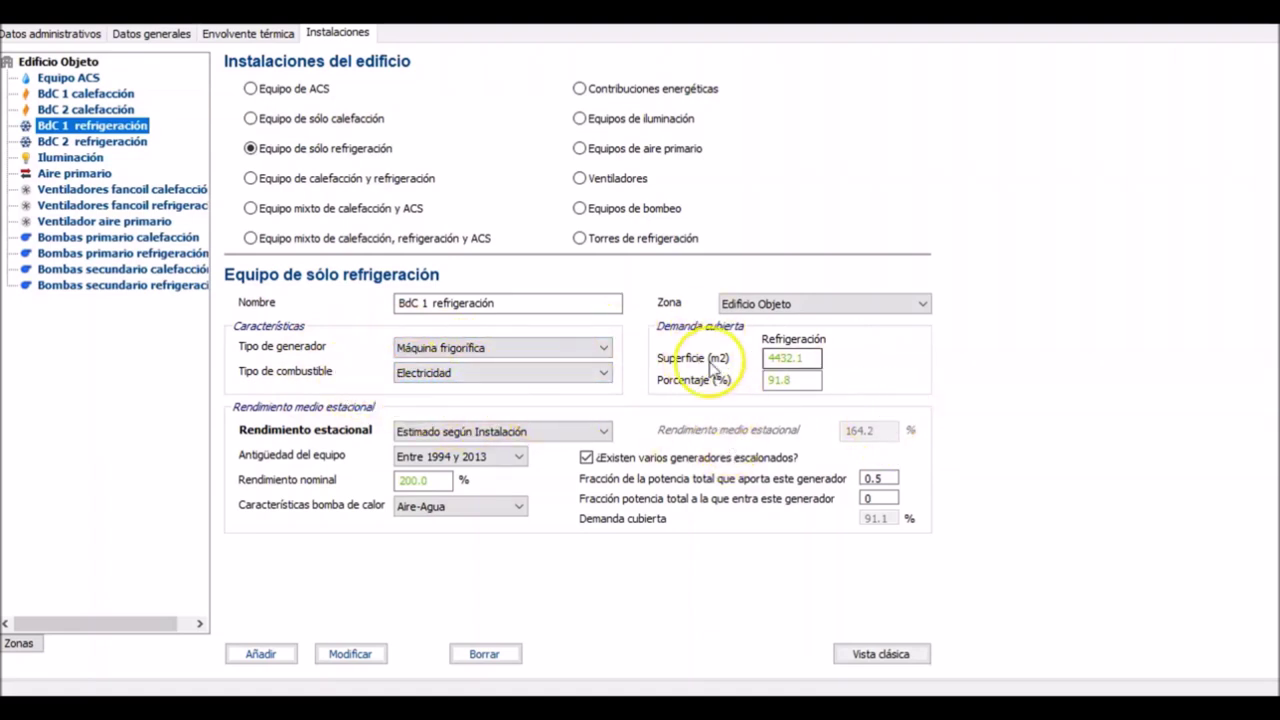
mouse_move(800, 378)
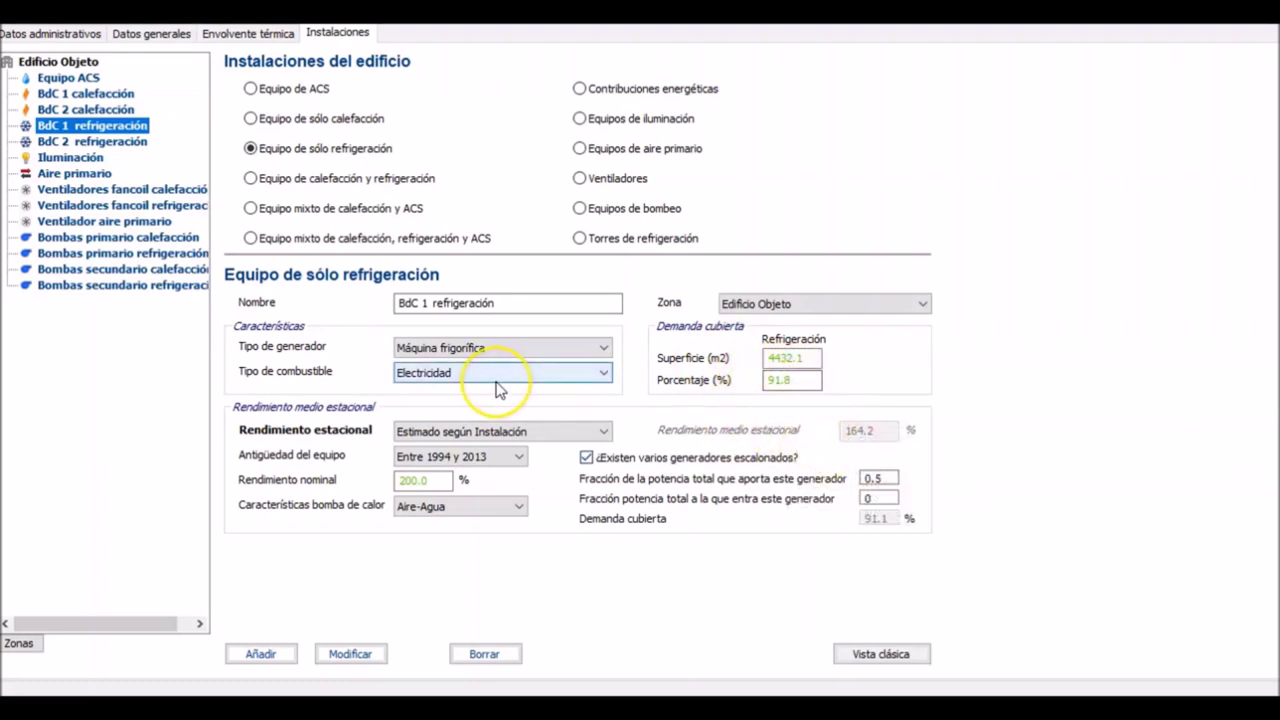
mouse_move(498, 390)
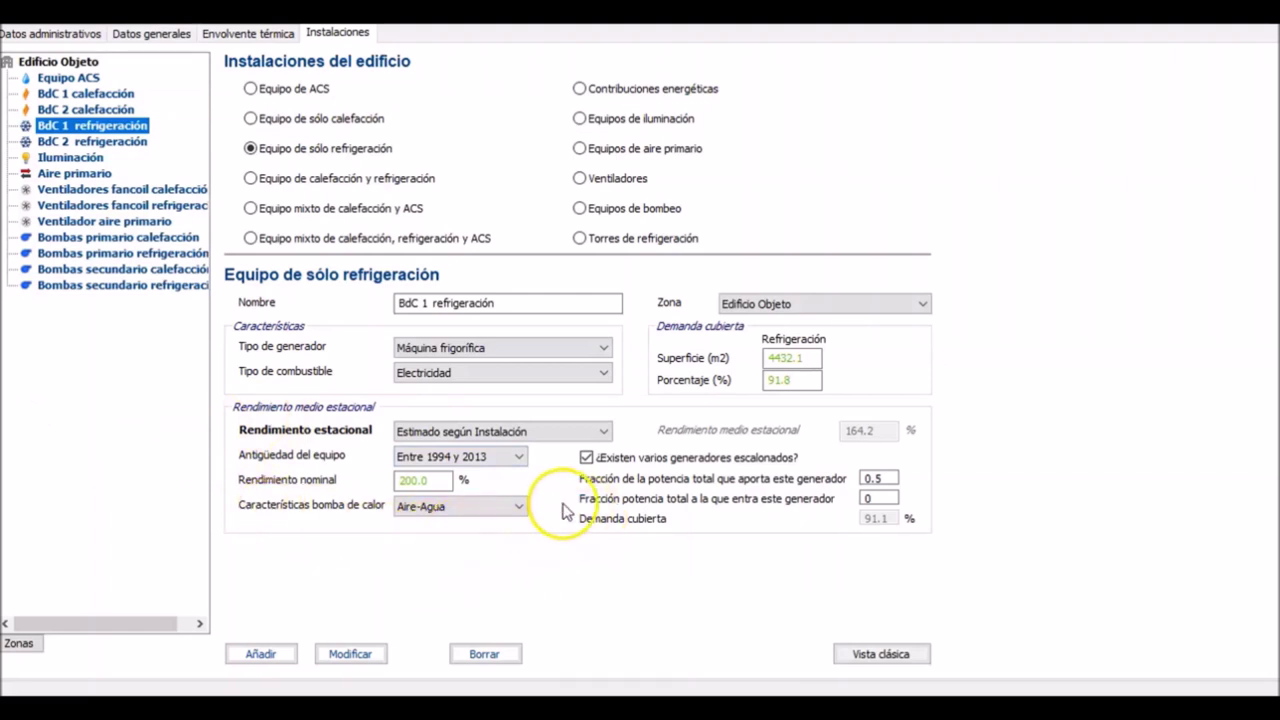
click(655, 487)
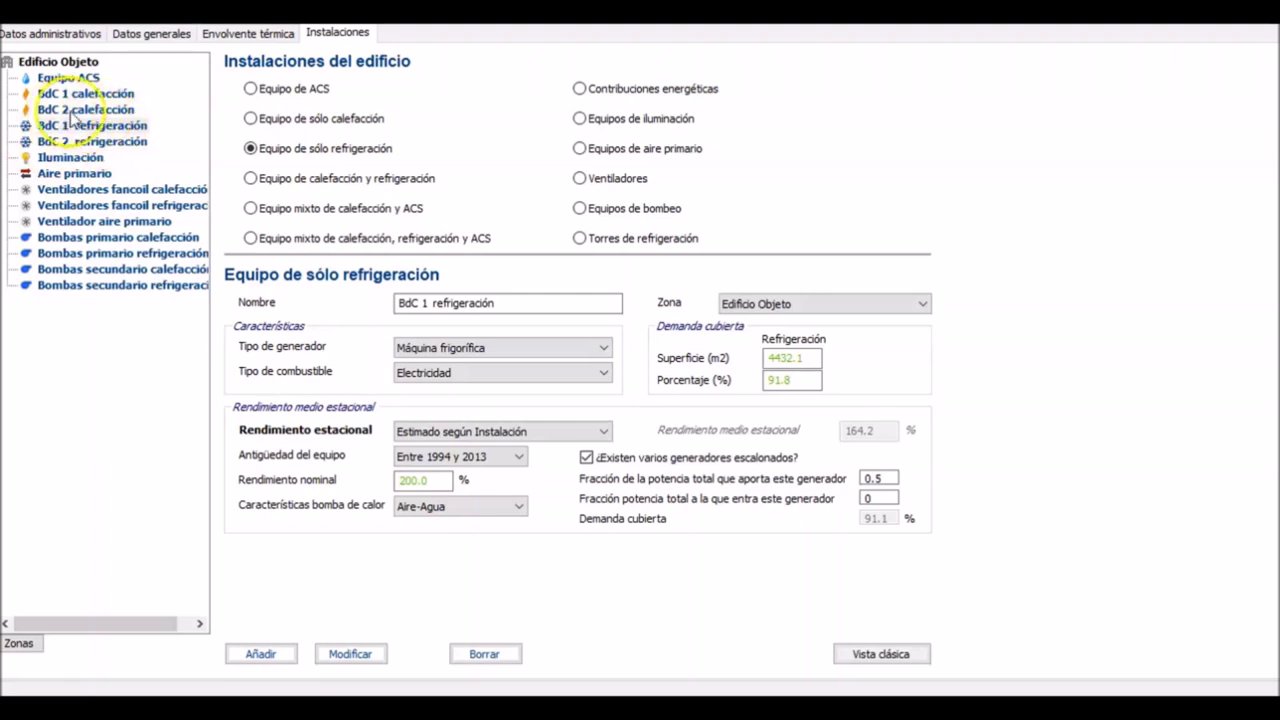
click(123, 142)
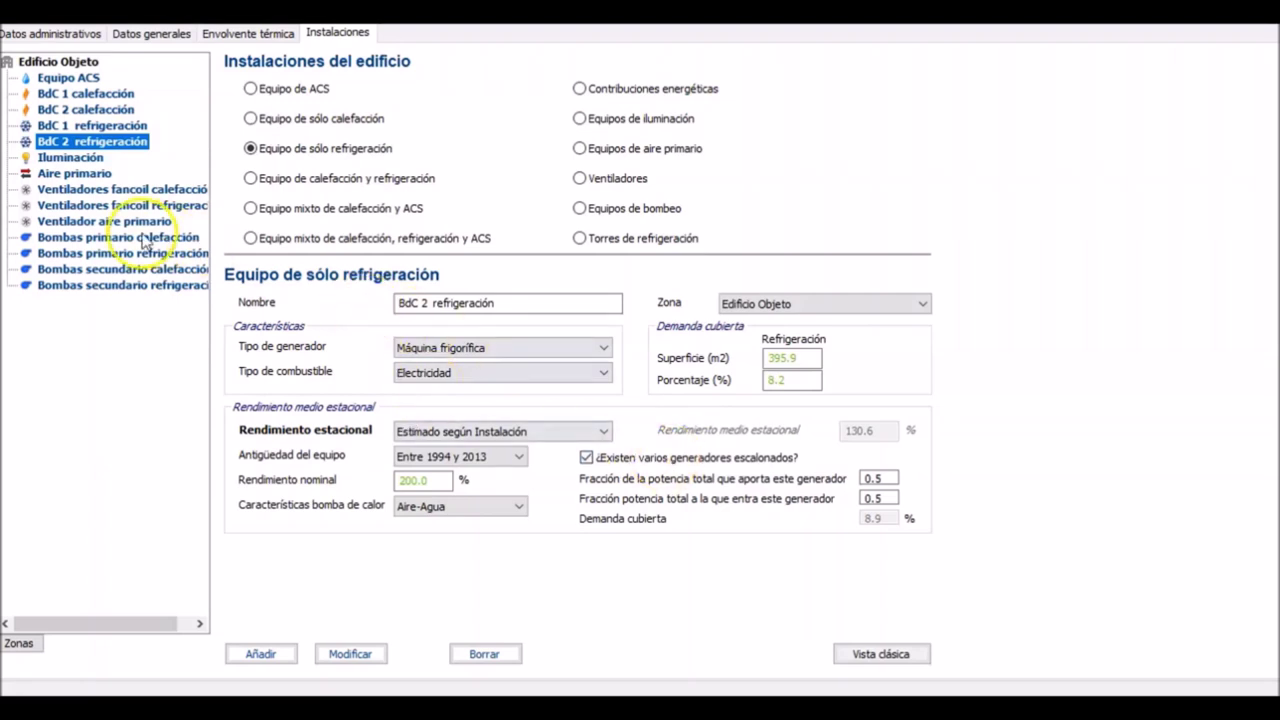
- Examine the equipment types offered for Iluminación under Estimado, and return its characteristics to Conocido(ensayado/justificado)
click(47, 157)
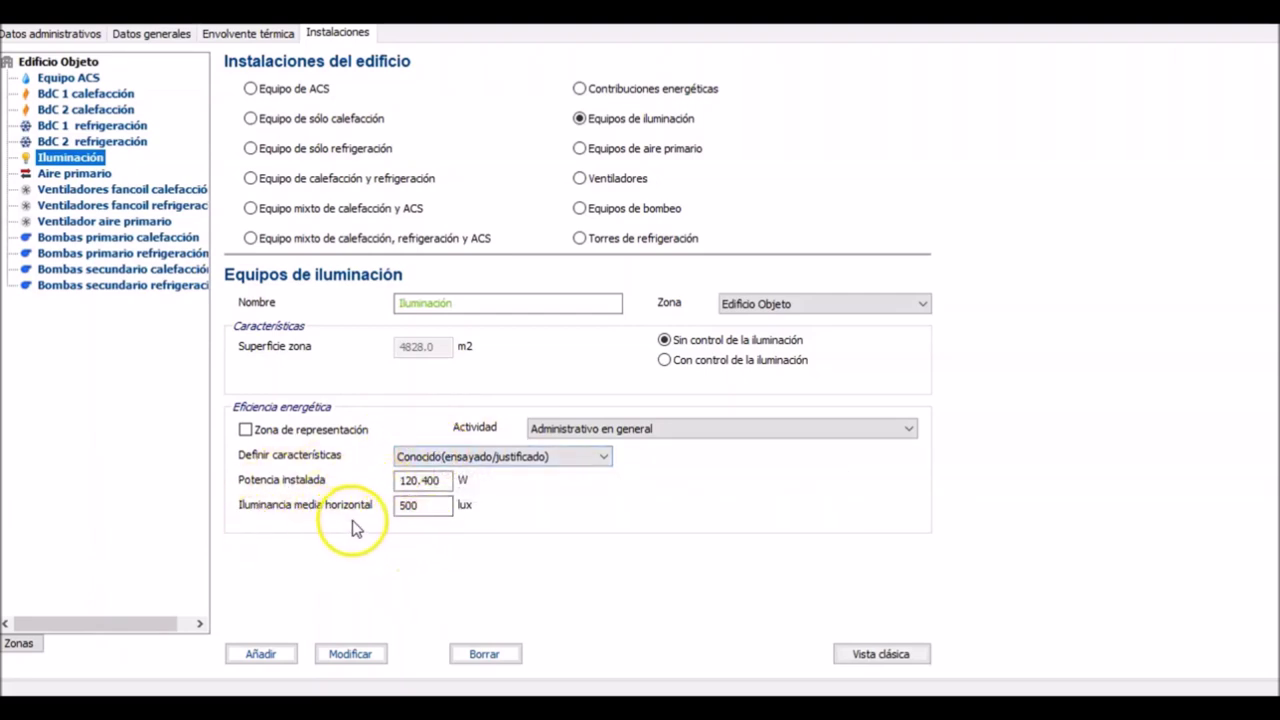
click(519, 454)
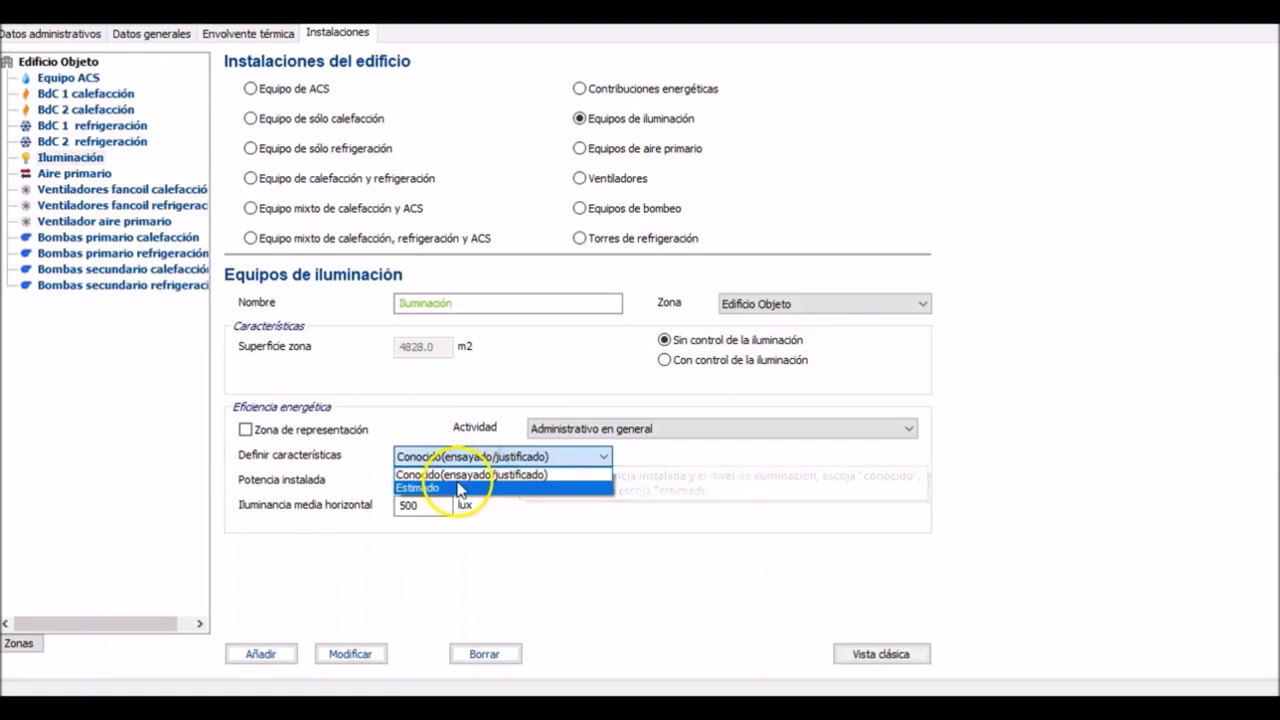
click(412, 488)
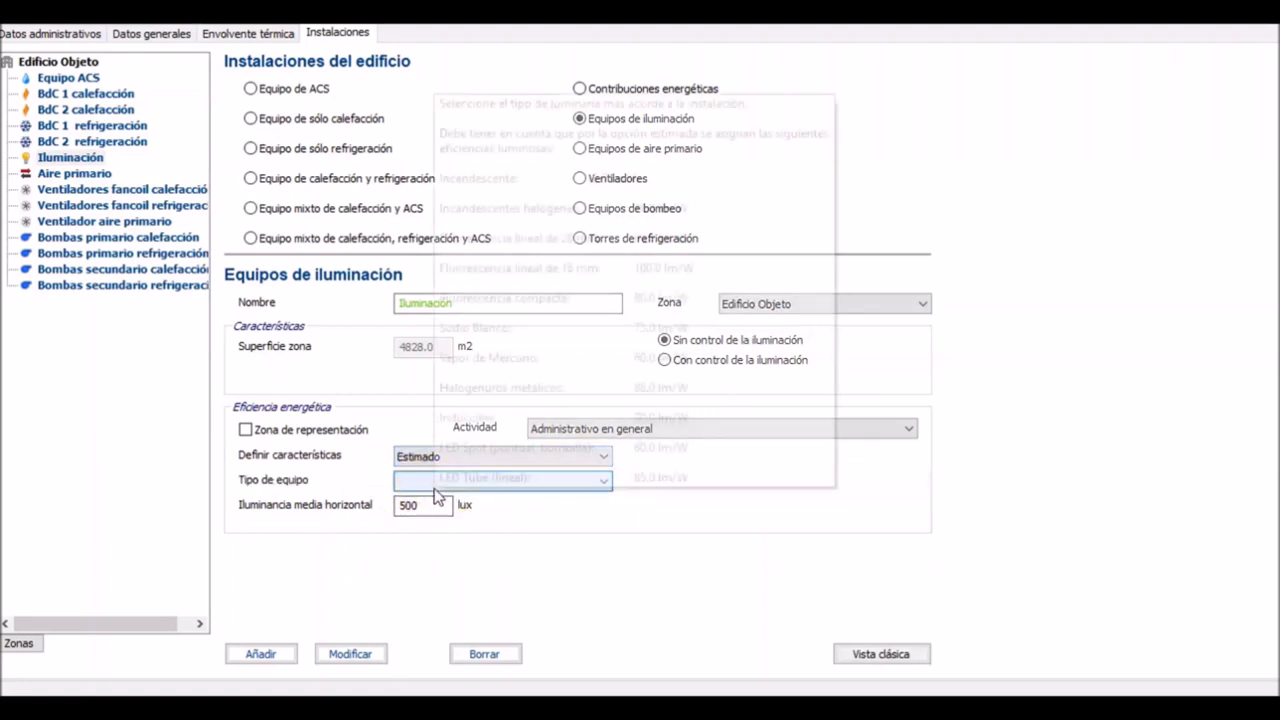
click(436, 487)
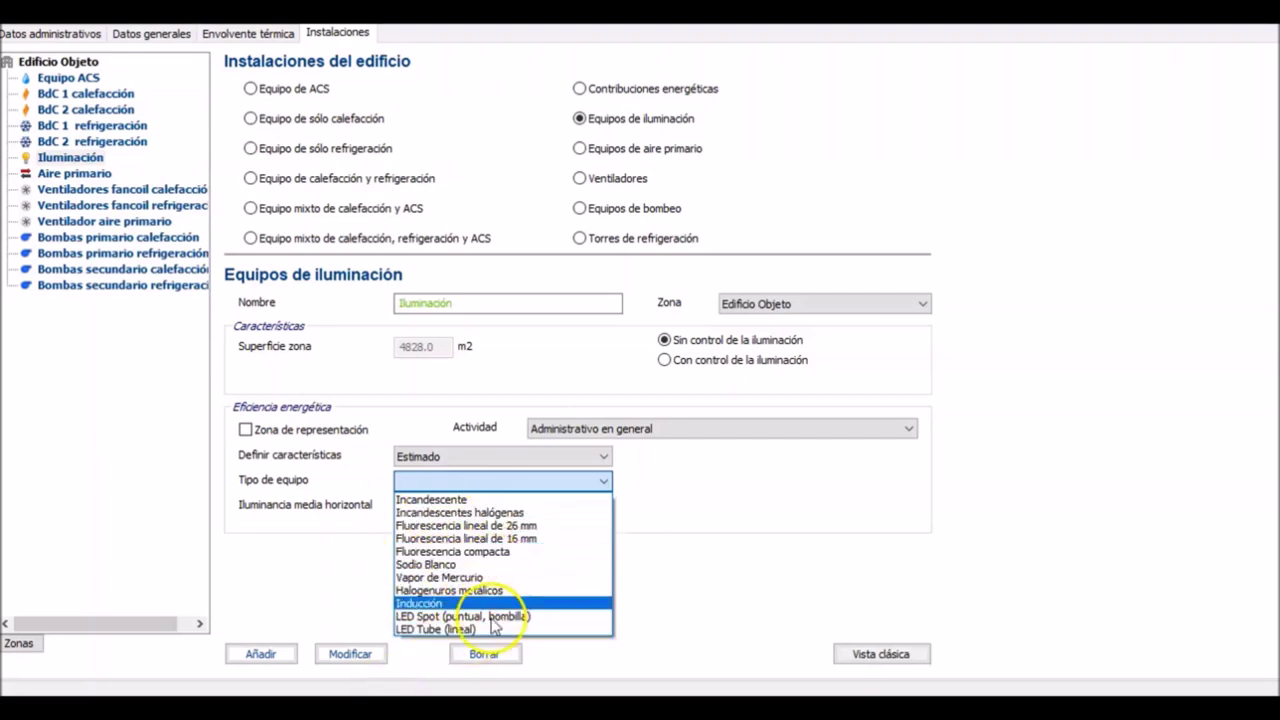
click(428, 462)
click(418, 458)
click(415, 475)
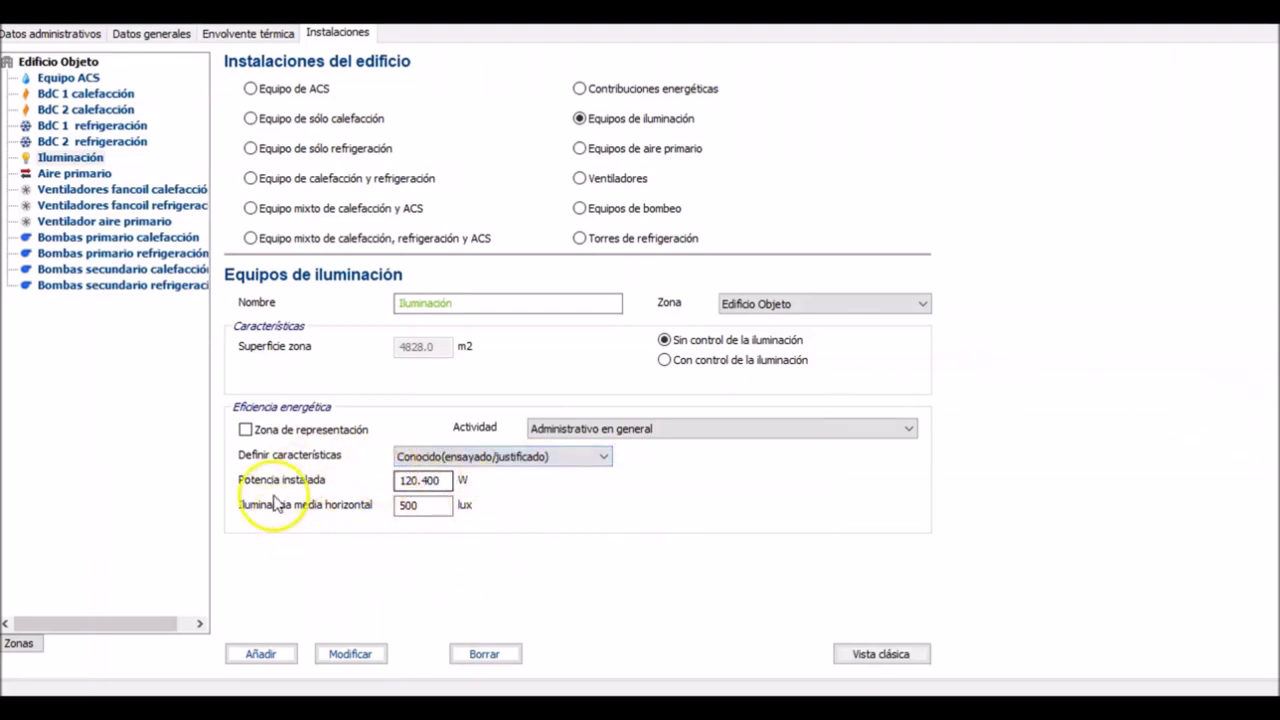
- Check the Iluminancia media horizontal field of Iluminación and open the Luxómetro phone app to measure illuminance
click(447, 510)
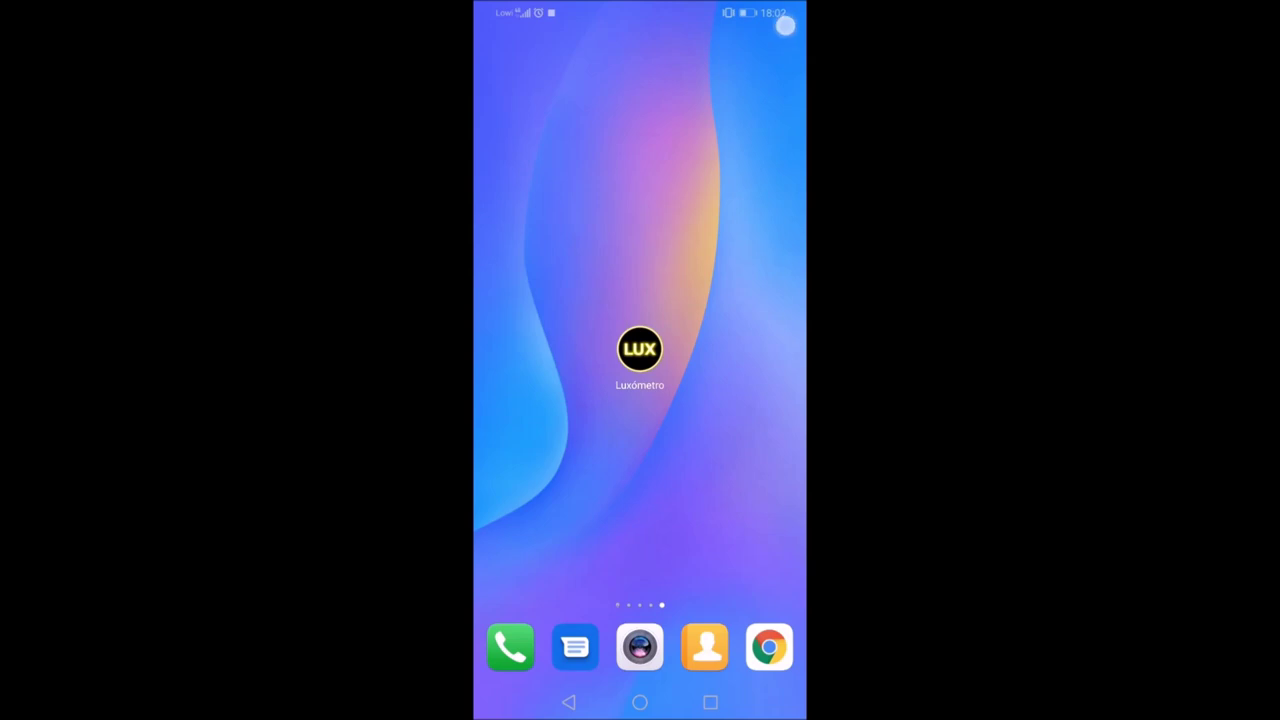
click(640, 349)
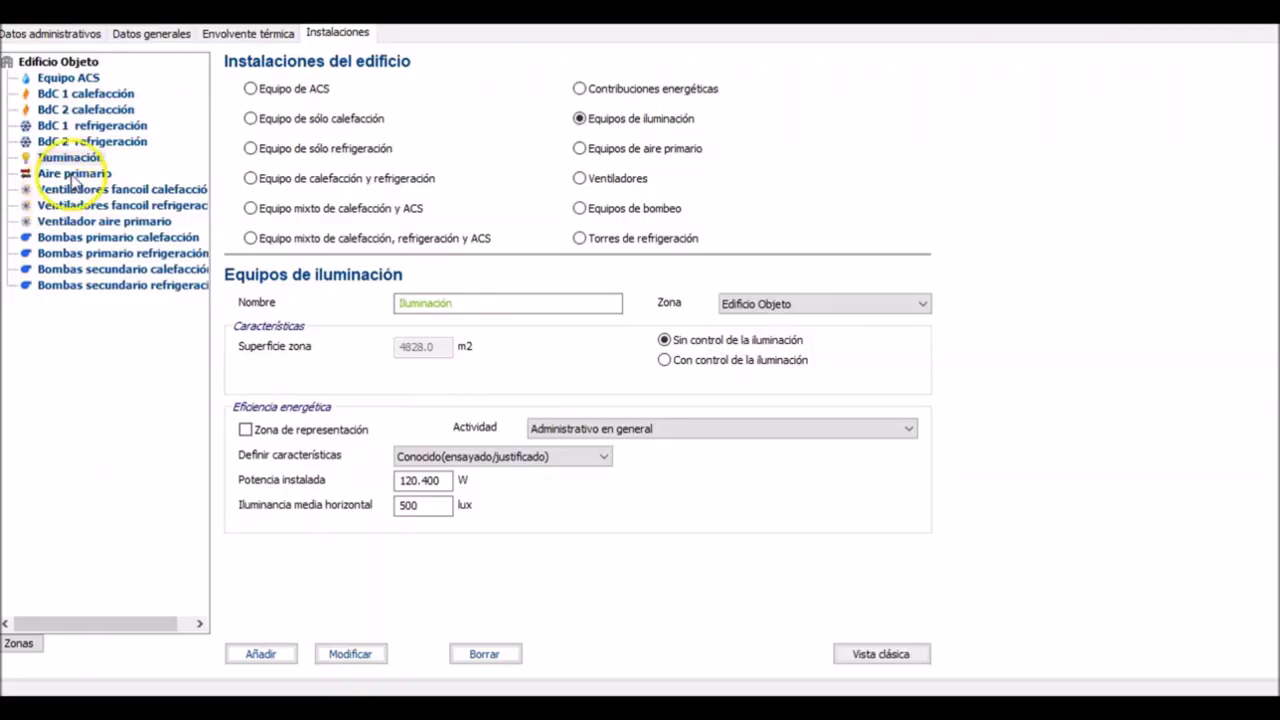
- Switch back to the certification program and review the ventilation flow and heat recovery option of Aire primario
click(72, 175)
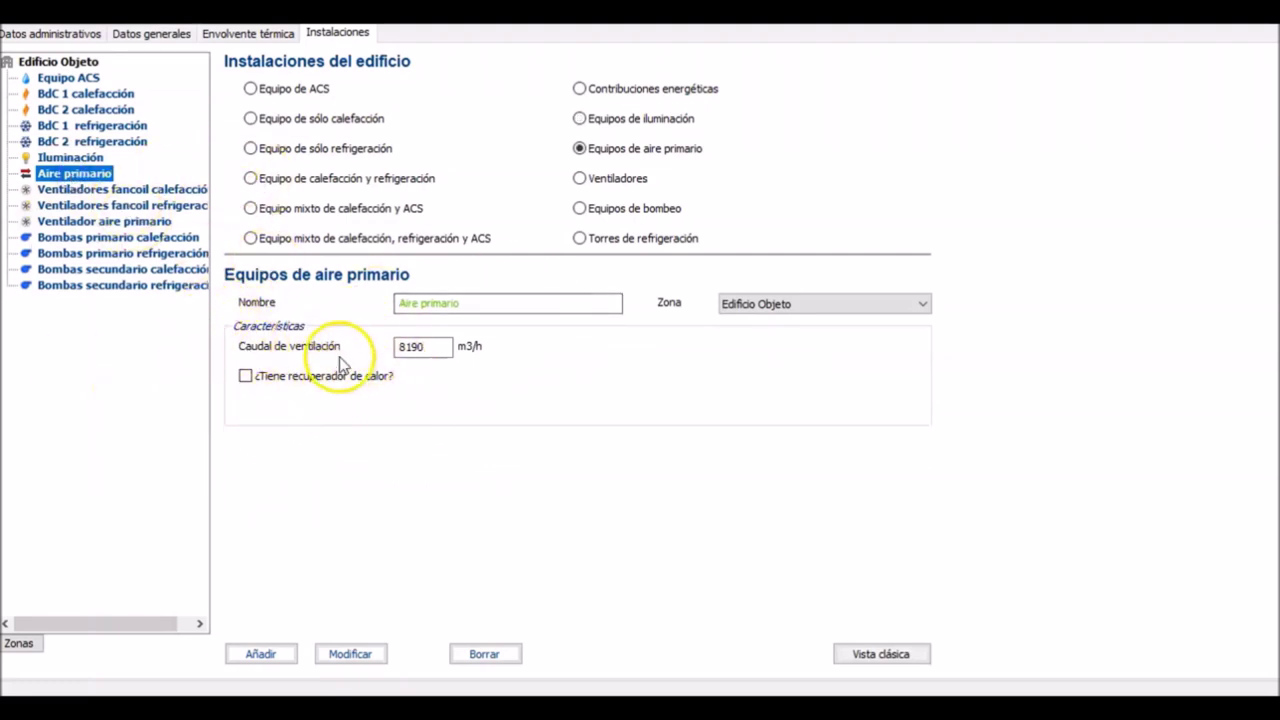
click(438, 348)
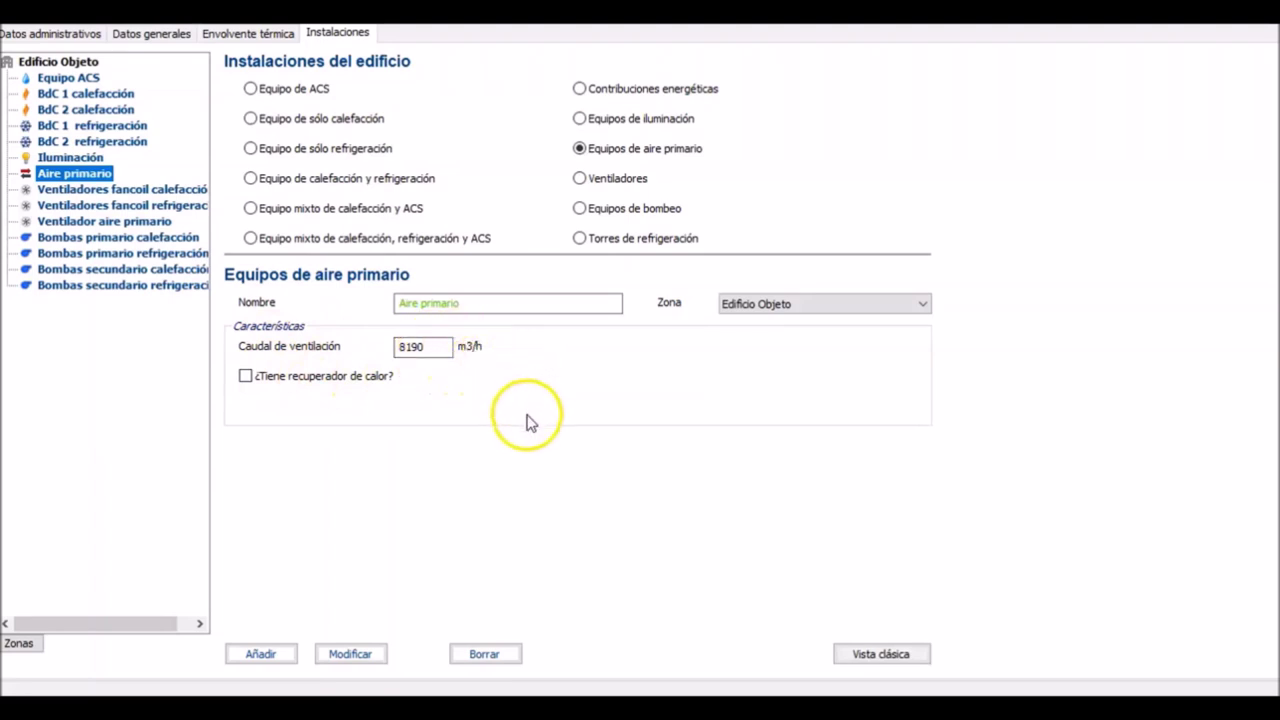